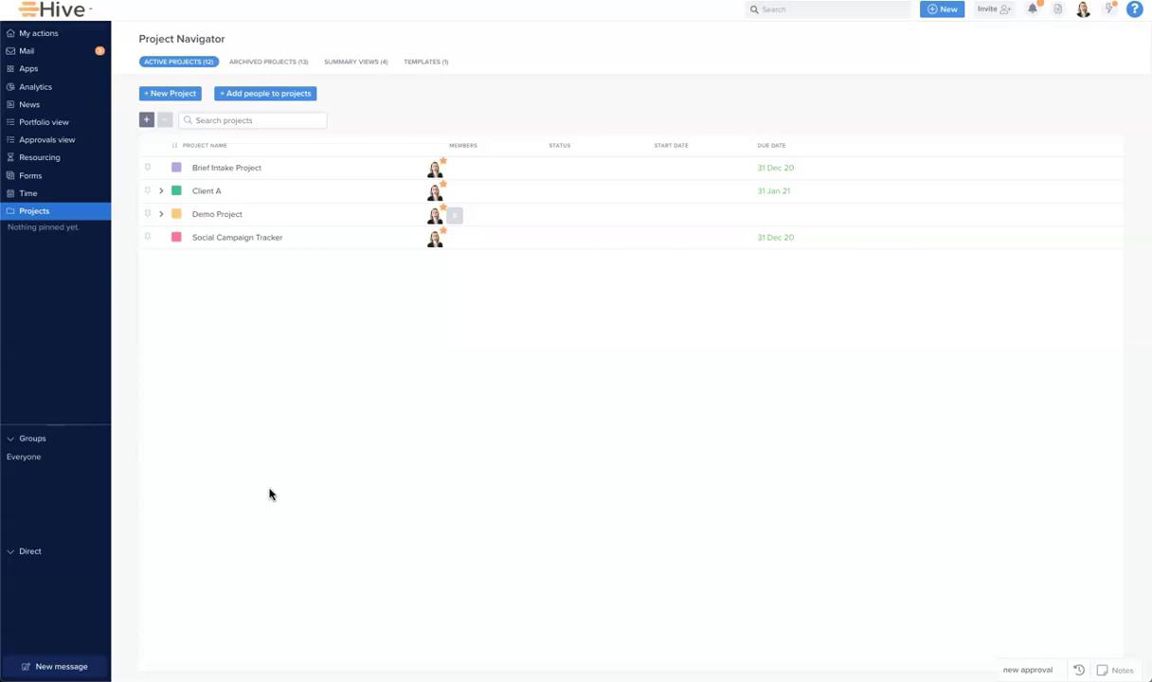
# Step: Open My actions, preview the Brief Intake Project board and the QBR Update details, then return
pyautogui.click(41, 36)
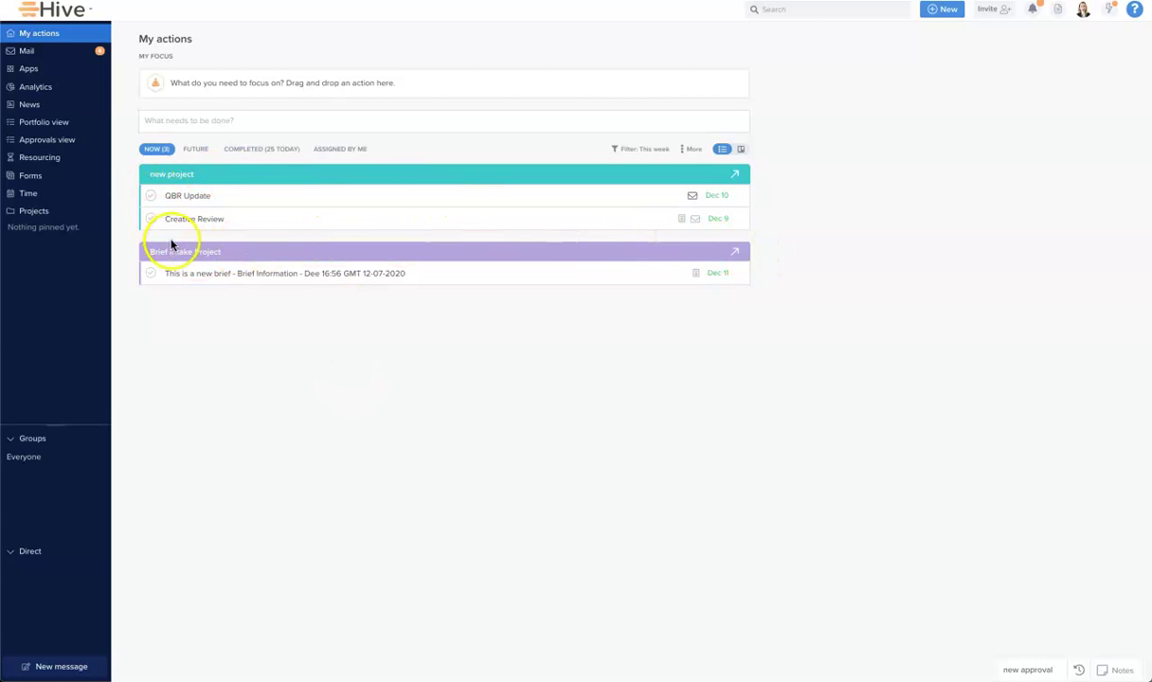
pyautogui.click(736, 251)
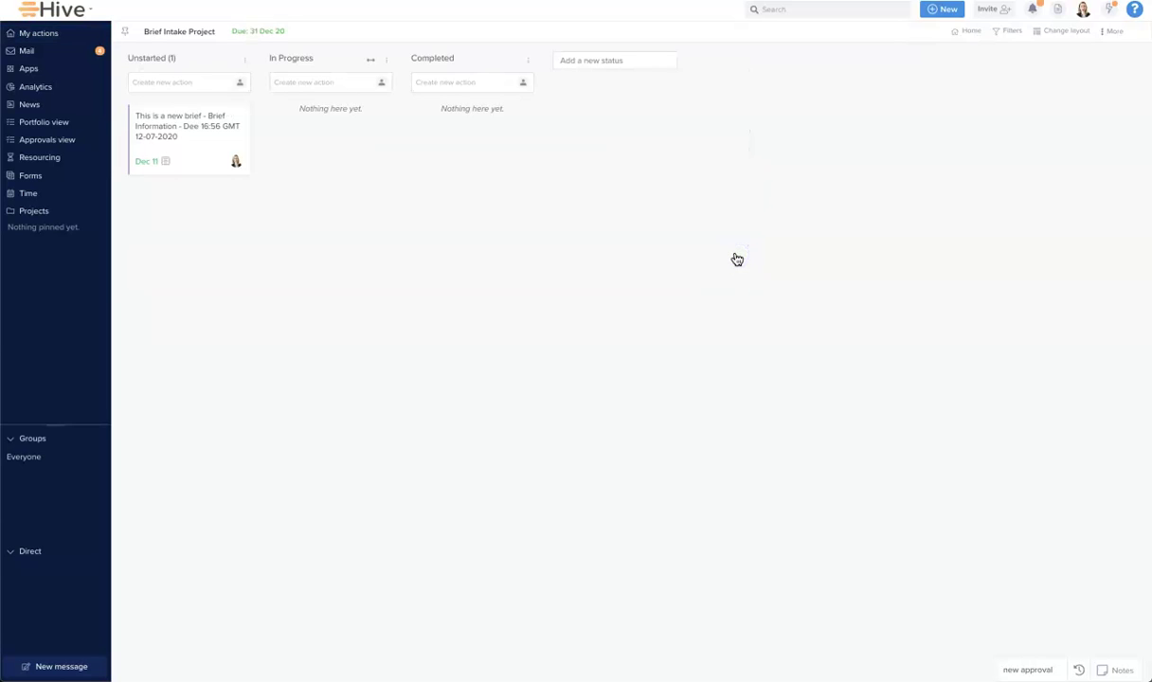
pyautogui.click(50, 38)
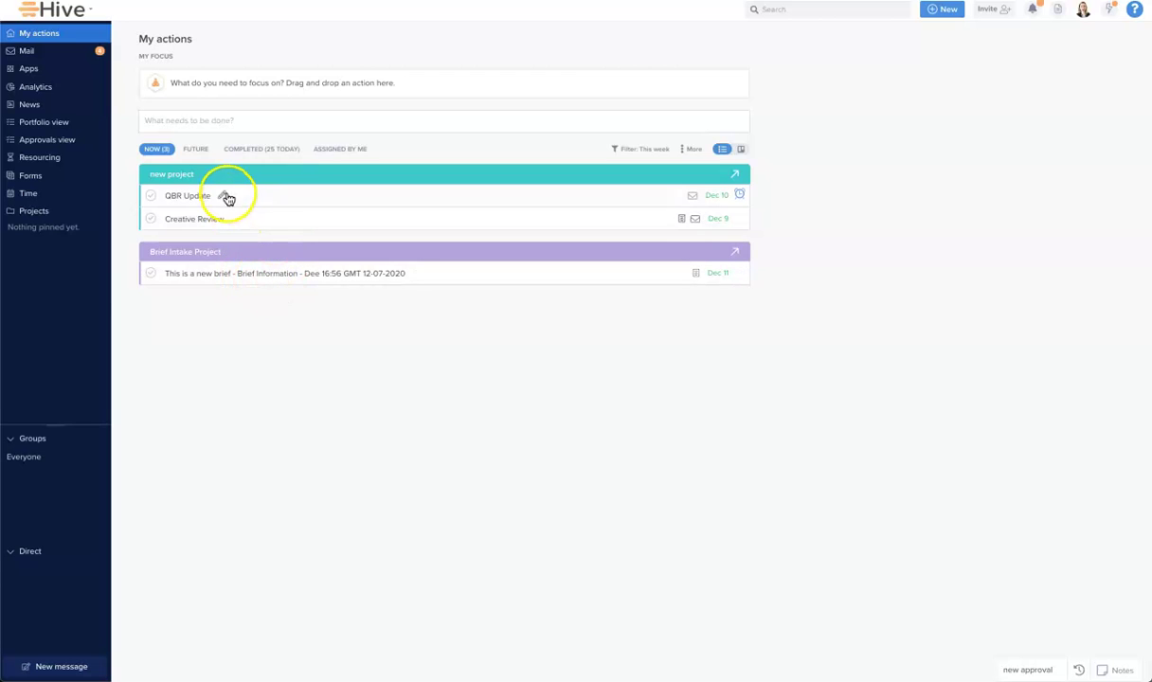
pyautogui.click(296, 196)
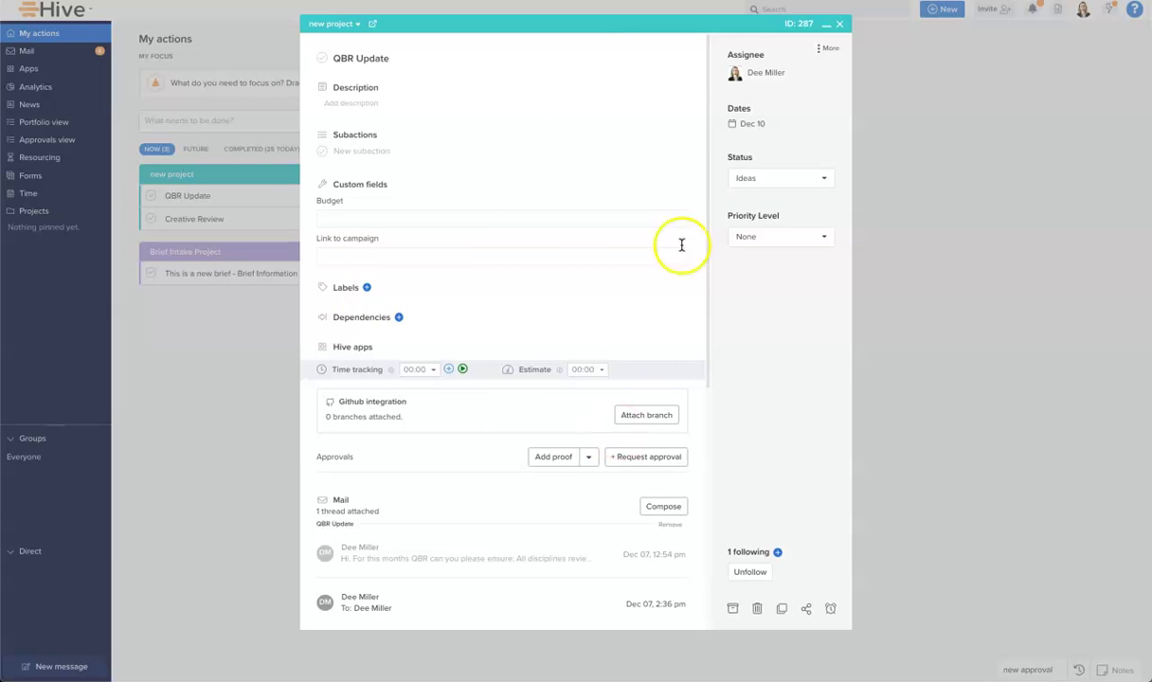
pyautogui.click(839, 23)
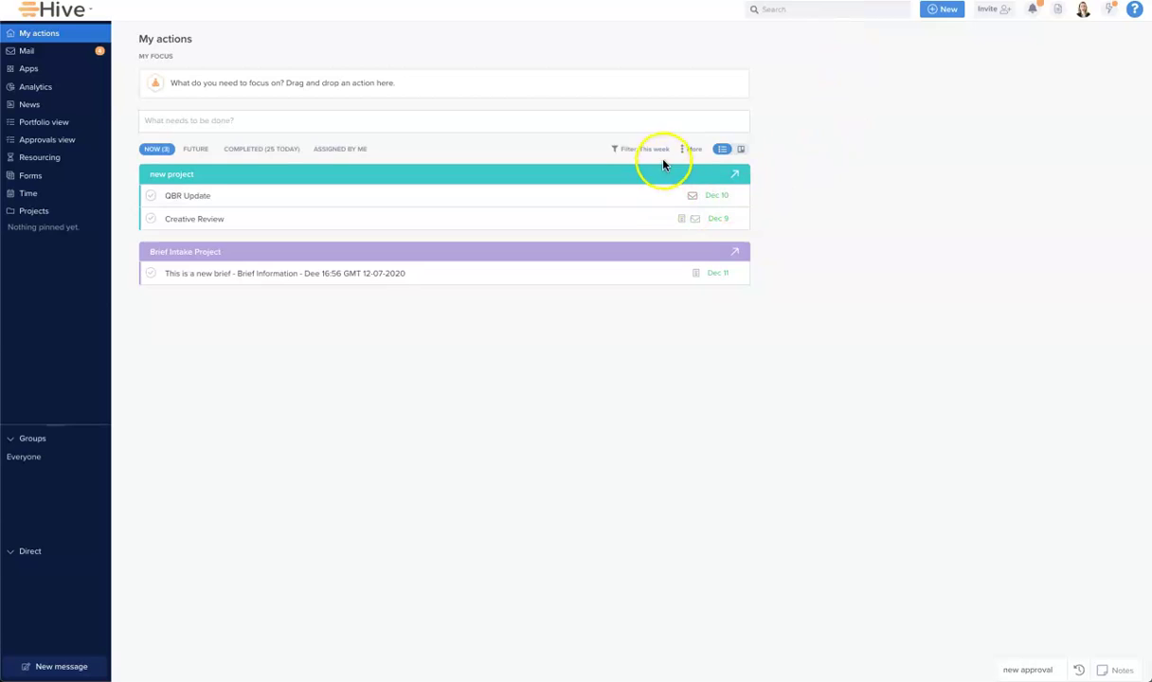
pyautogui.click(633, 152)
# Step: Set the My actions date filter to All, then review the filter and sorting options
pyautogui.click(620, 181)
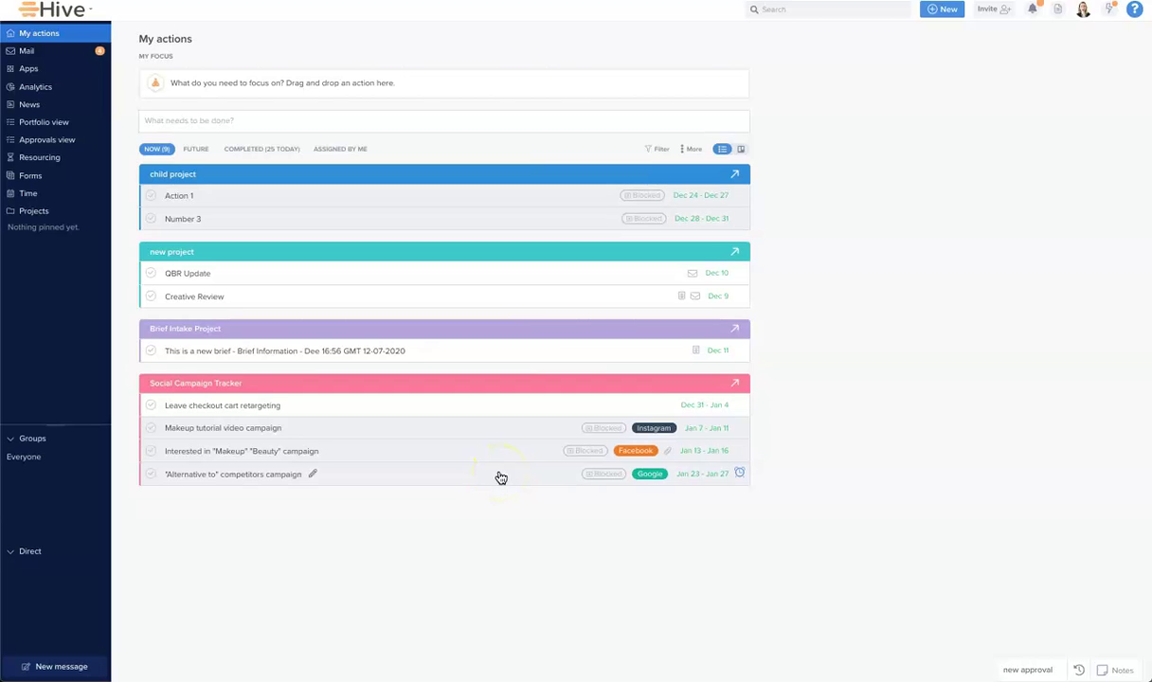
pyautogui.click(665, 152)
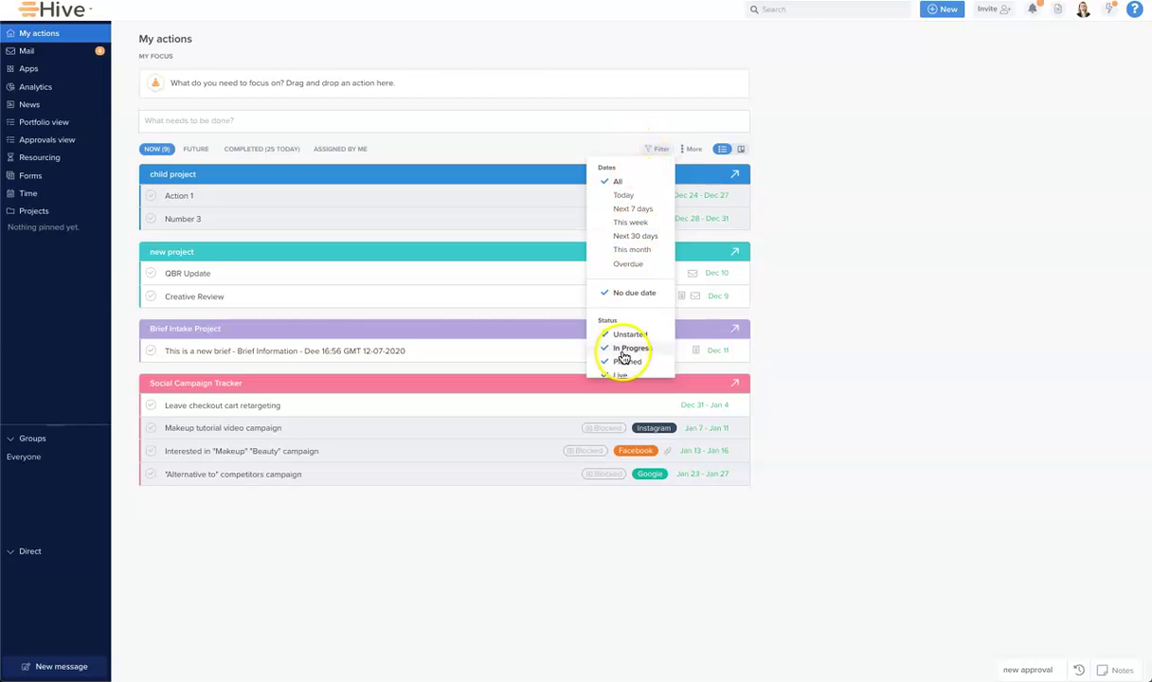
pyautogui.scroll(-1, 630, 341)
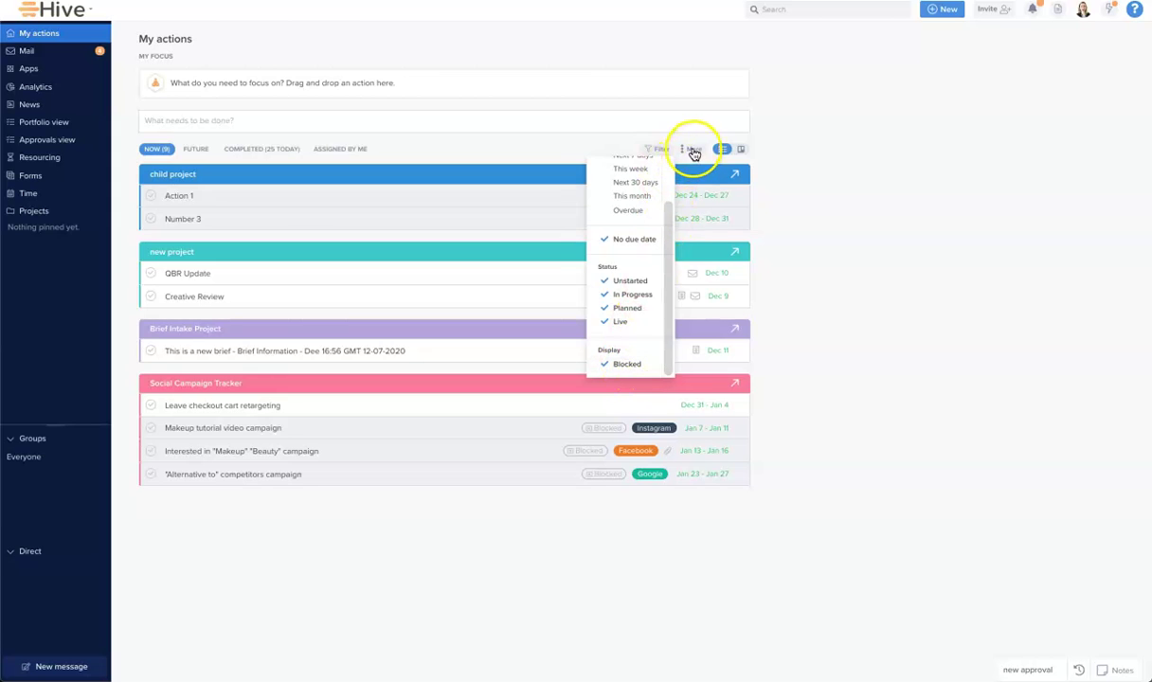
pyautogui.click(689, 149)
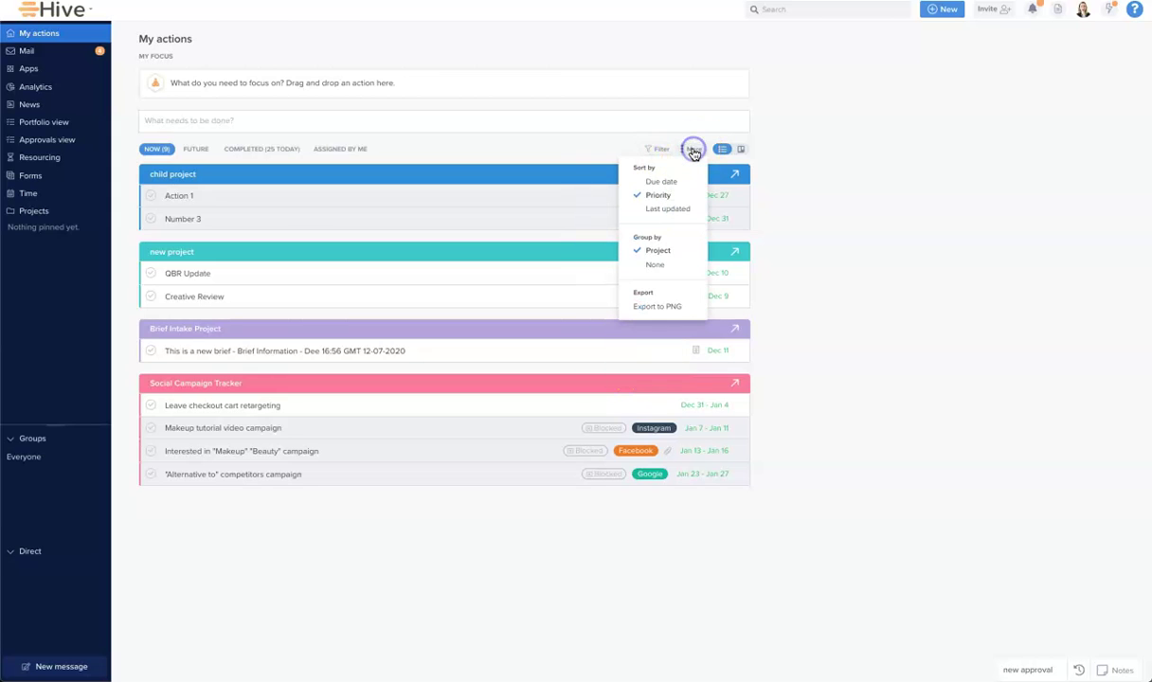
pyautogui.click(665, 268)
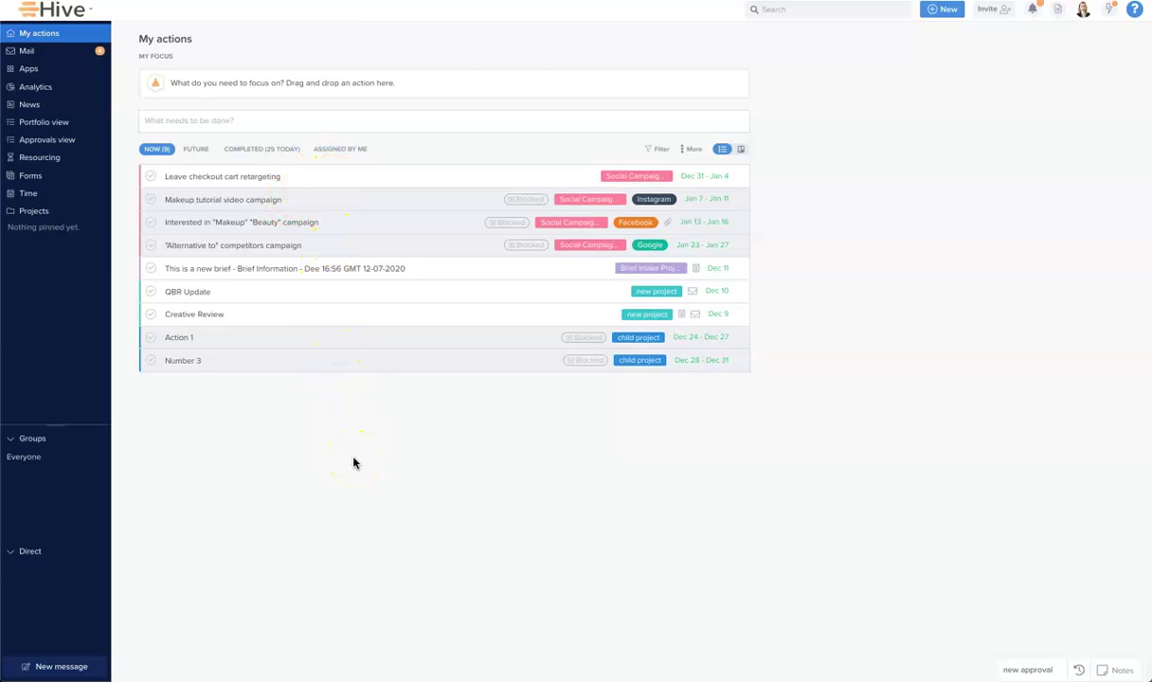
pyautogui.click(691, 150)
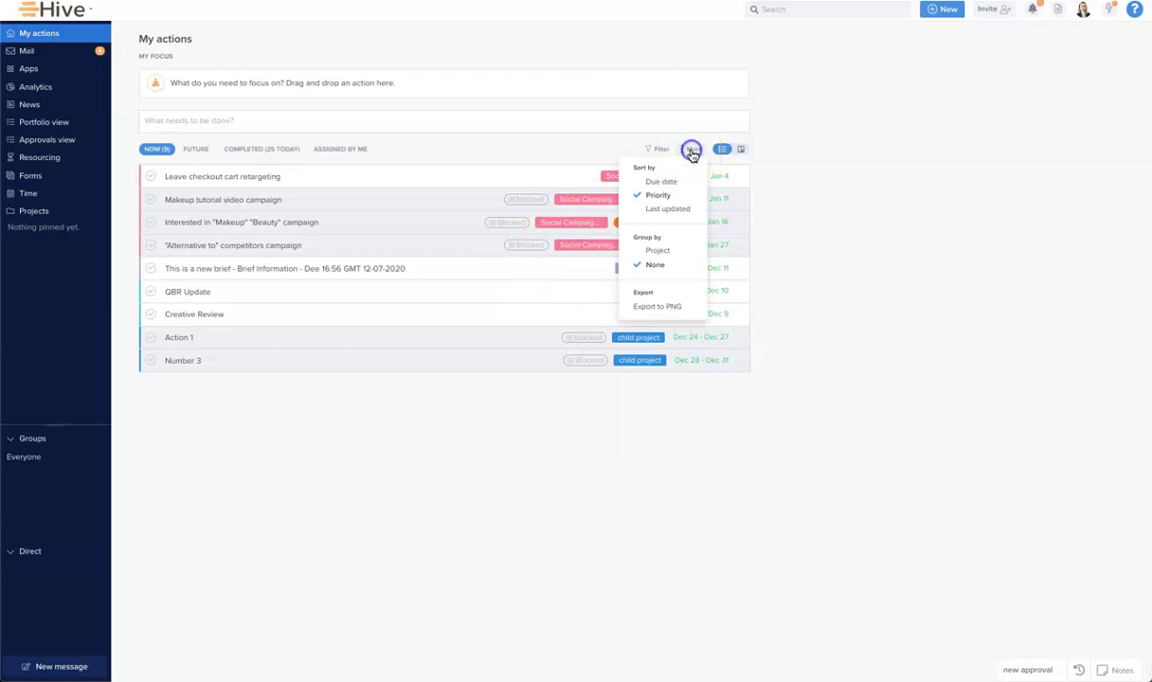
pyautogui.click(655, 250)
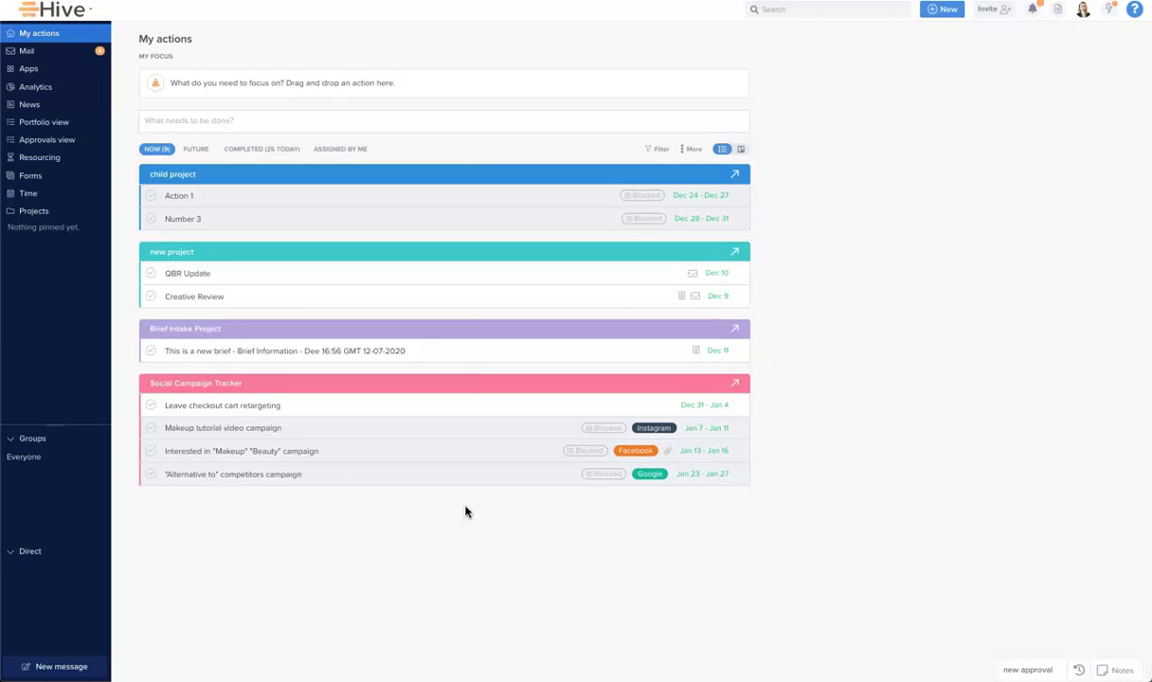
pyautogui.click(469, 476)
pyautogui.click(661, 148)
pyautogui.scroll(2, 618, 248)
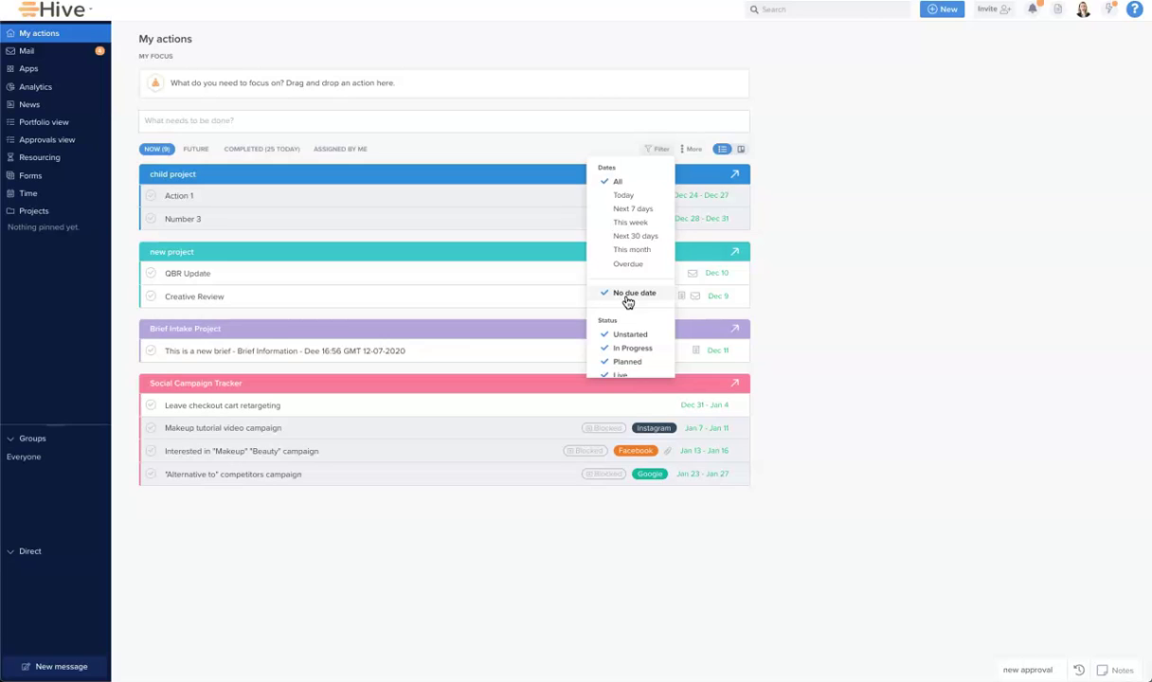
pyautogui.scroll(-1, 591, 317)
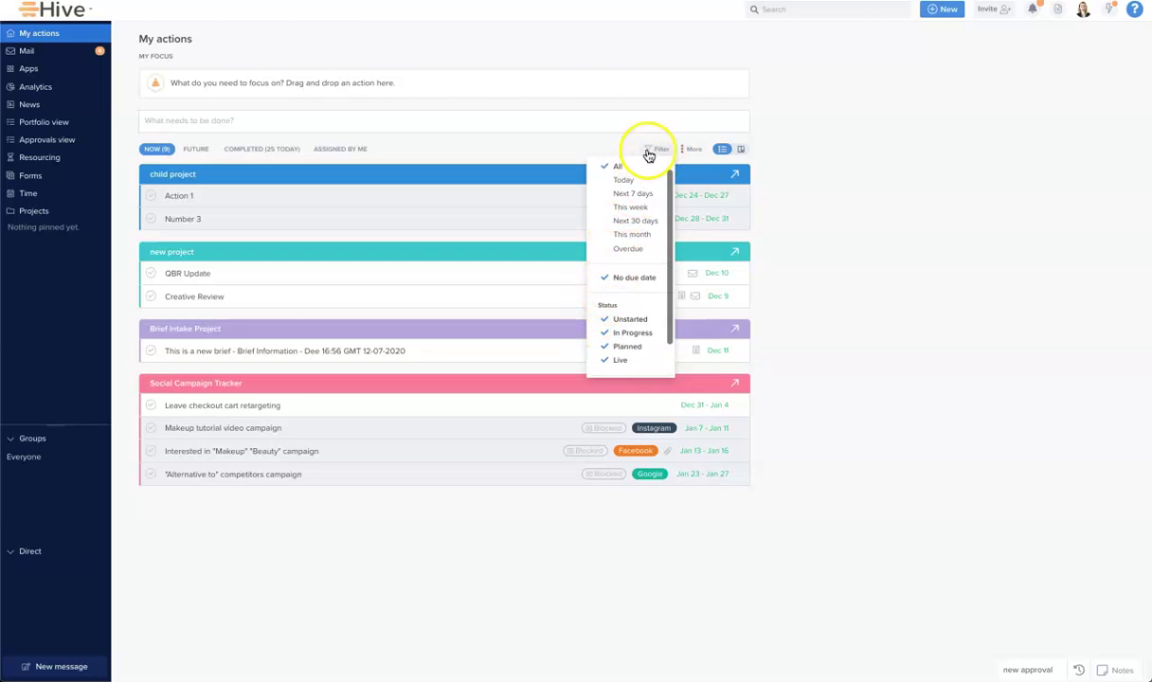
pyautogui.click(543, 155)
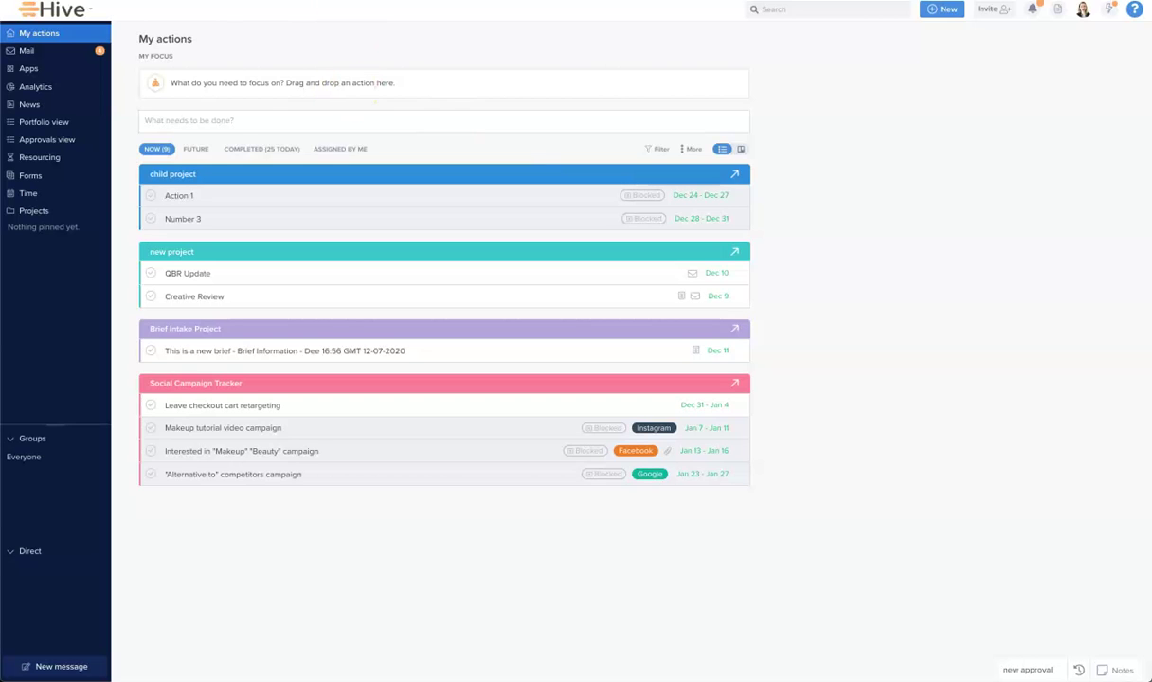
# Step: Start a new action named 'Create Report' in the Social Campaign Tracker project
pyautogui.click(201, 120)
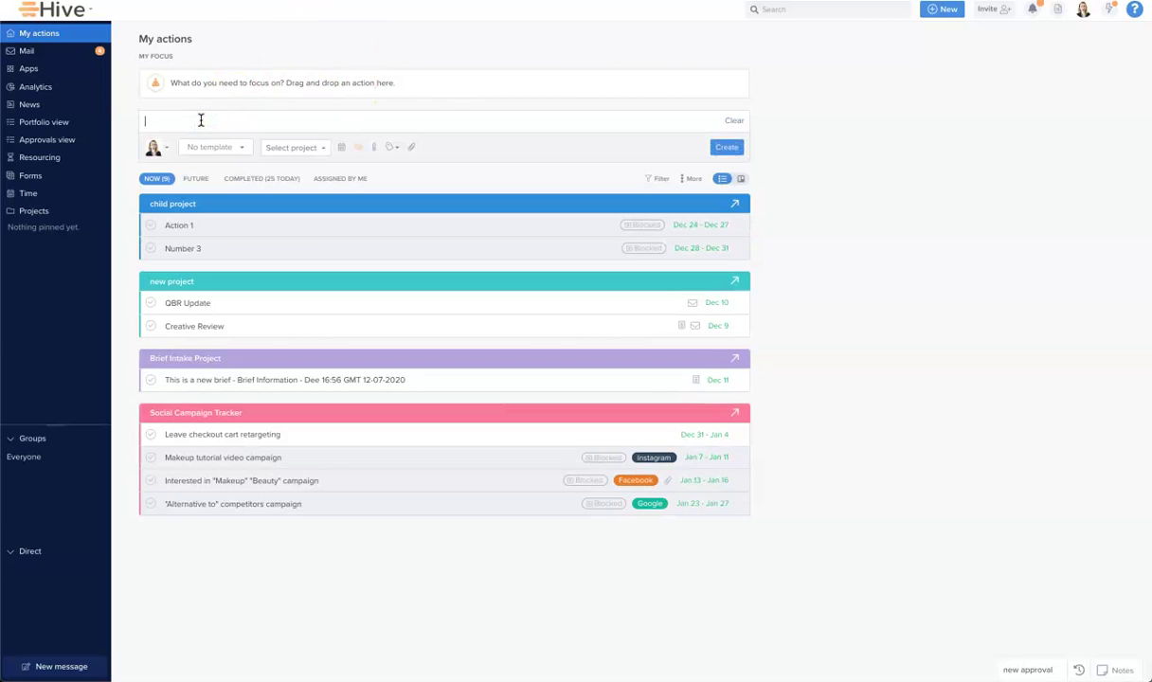
pyautogui.write('Create Reon')
pyautogui.press('BackSpace')
pyautogui.press('BackSpace')
pyautogui.press('BackSpace')
pyautogui.write('port')
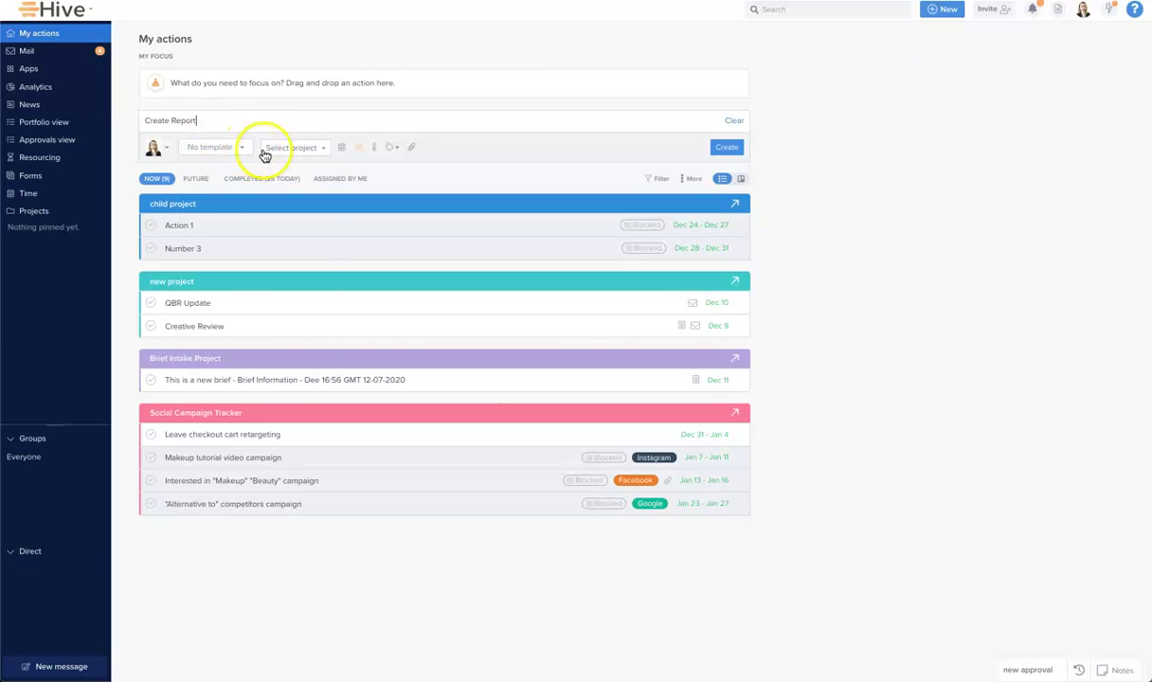
pyautogui.click(293, 150)
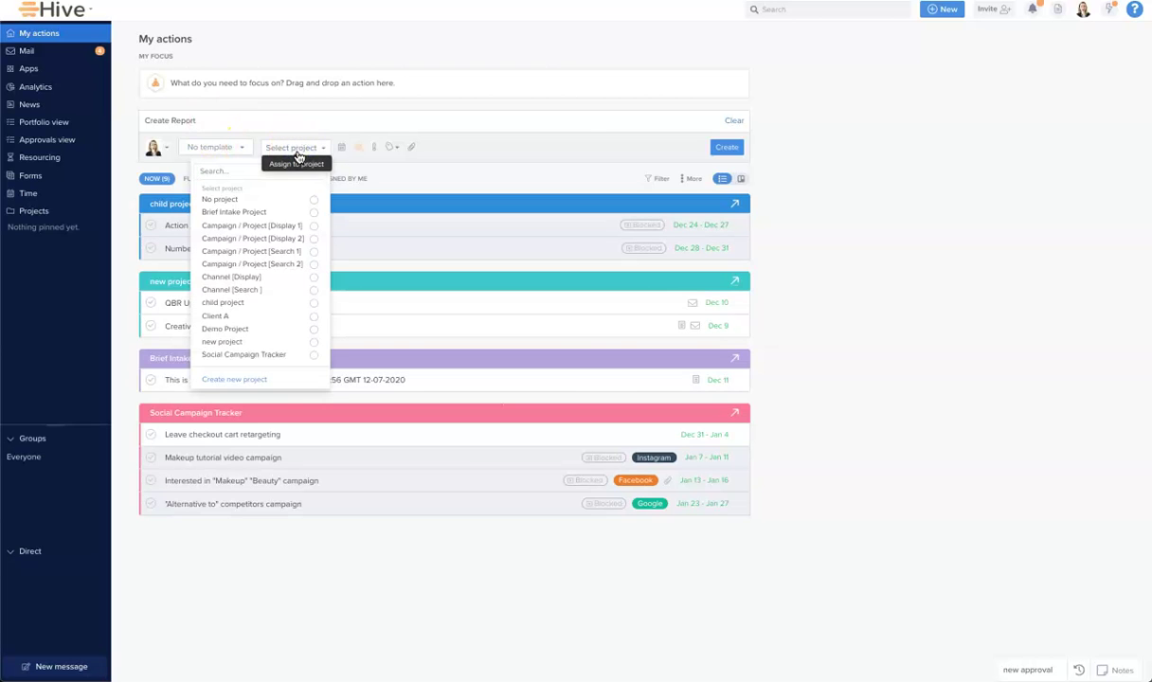
pyautogui.click(314, 358)
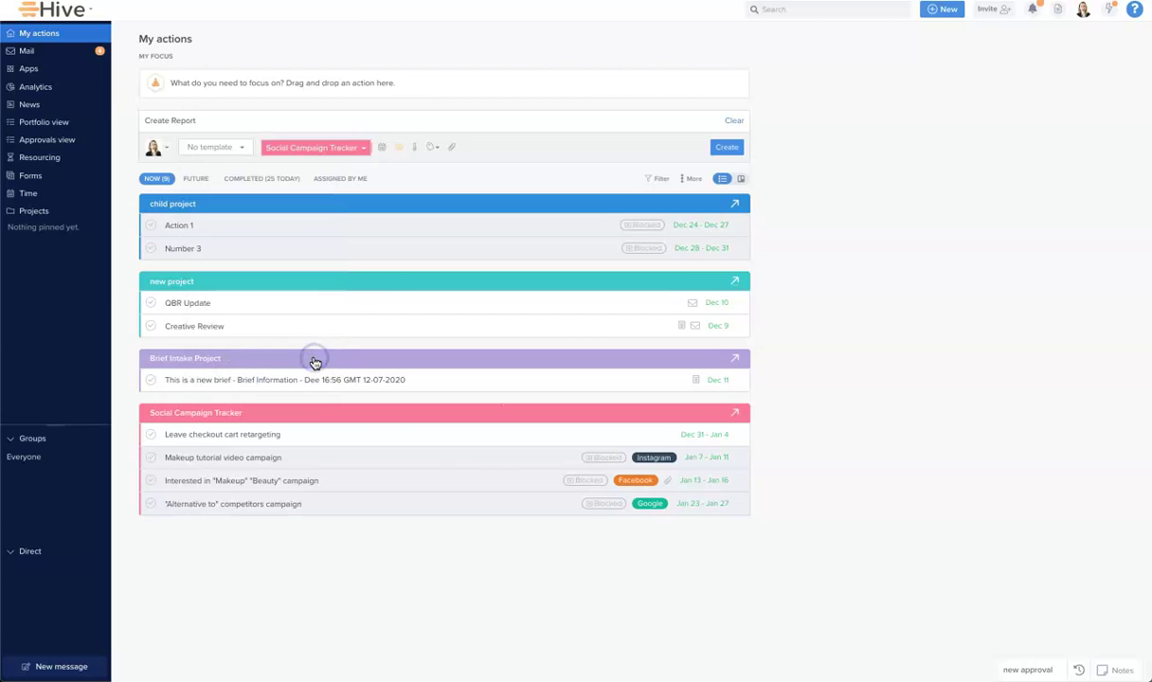
# Step: Give it a Dec 11 due date and the Google label, and check the assignee
pyautogui.click(381, 150)
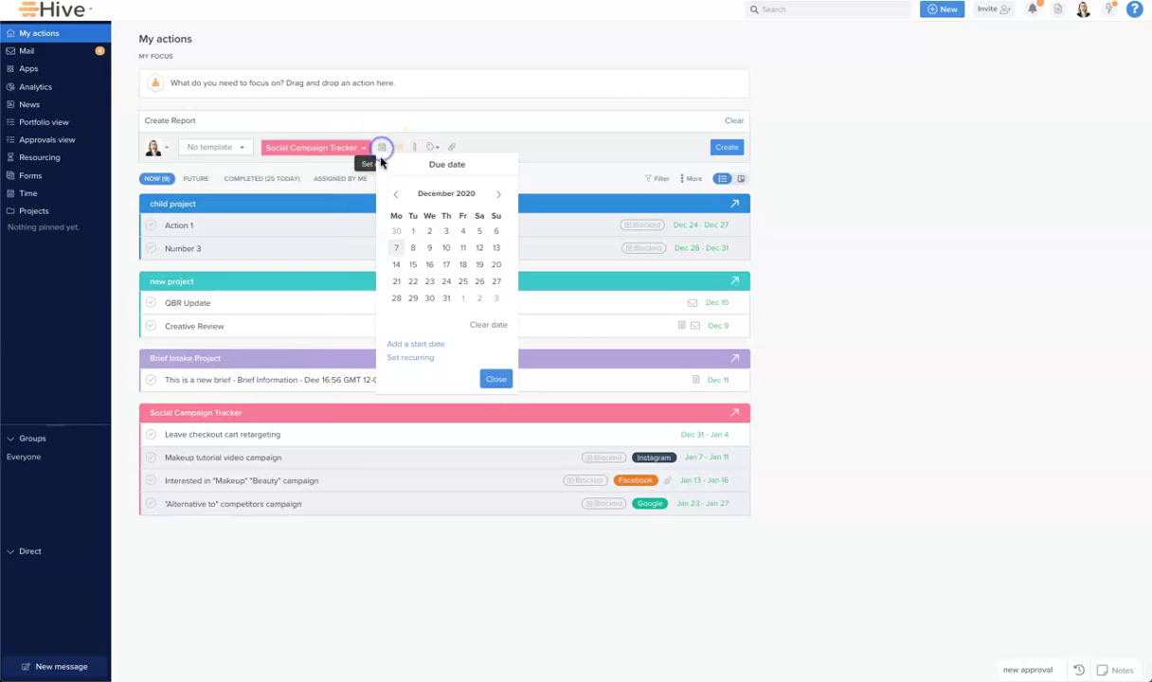
pyautogui.click(463, 248)
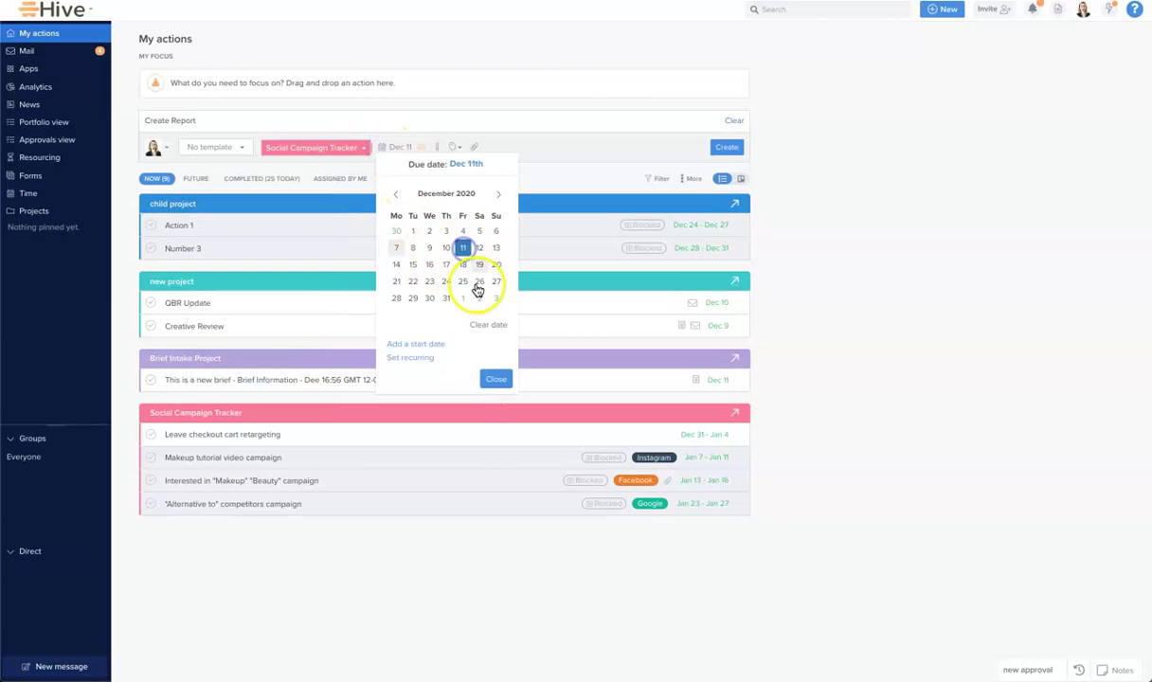
pyautogui.click(492, 379)
pyautogui.click(455, 148)
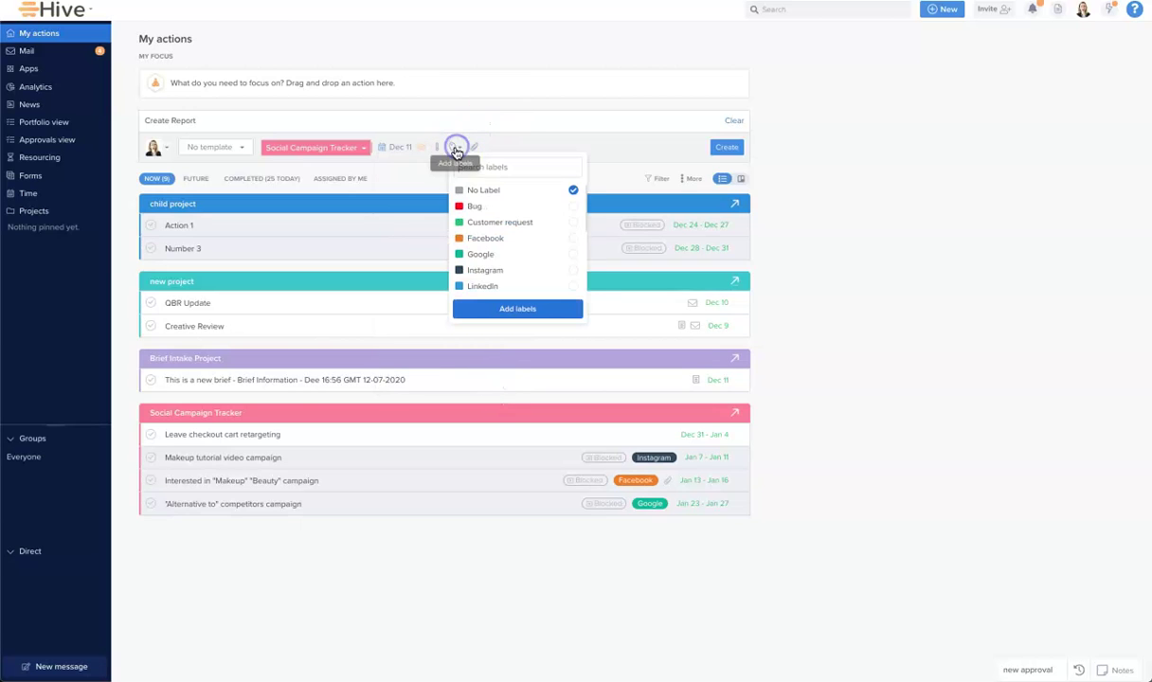
pyautogui.click(574, 255)
pyautogui.click(552, 311)
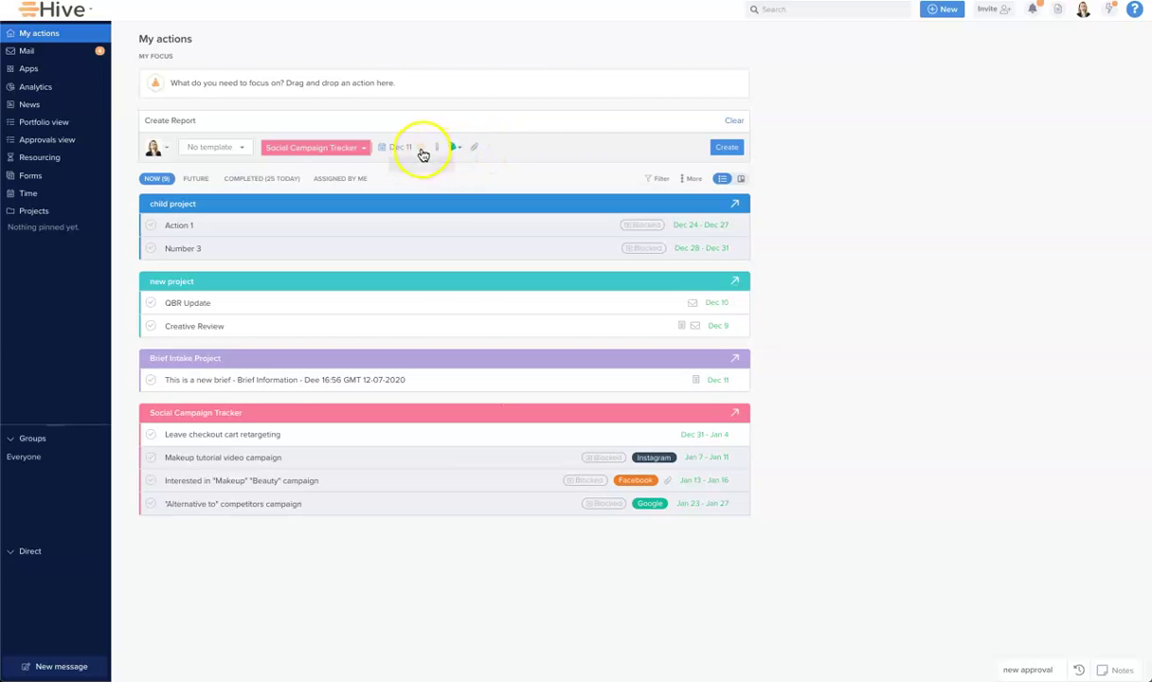
pyautogui.click(165, 151)
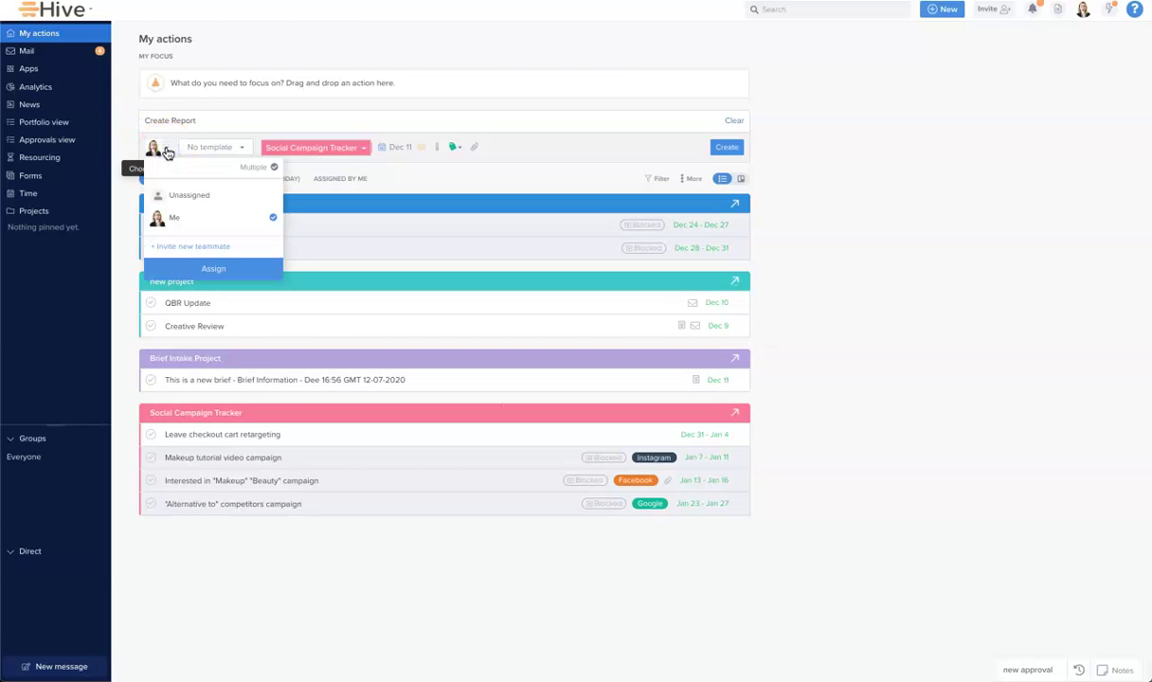
pyautogui.click(843, 178)
# Step: Create the Create Report action, view its details and Social Campaign Tracker board, then go to Projects
pyautogui.click(727, 148)
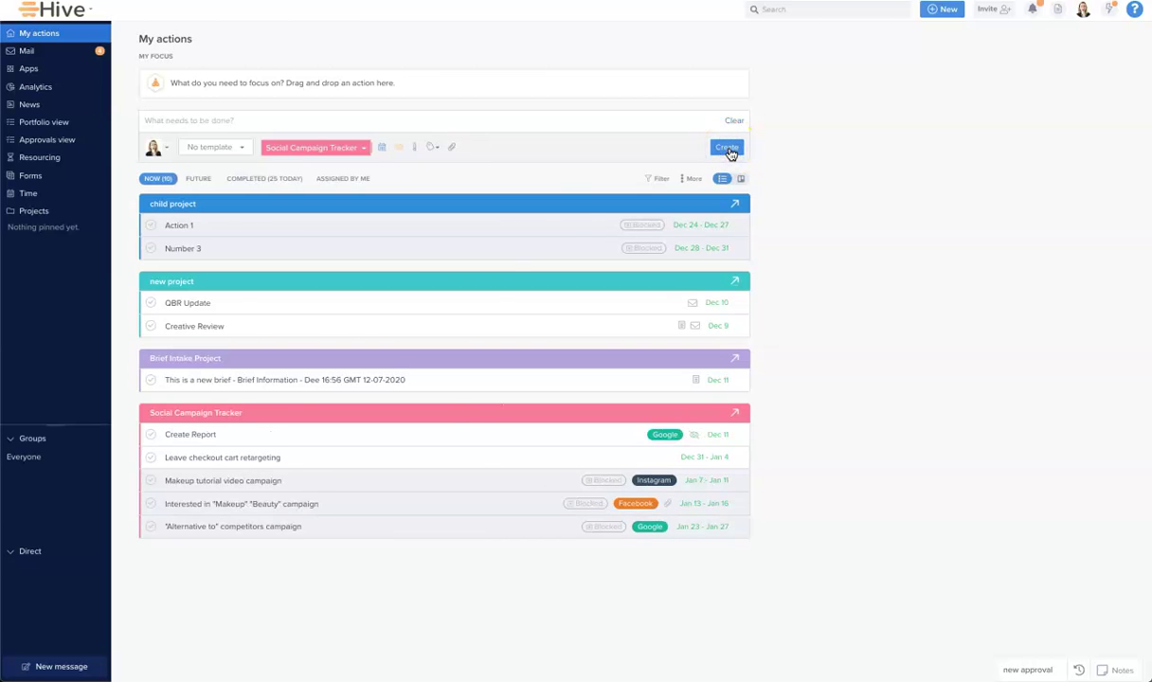
pyautogui.click(382, 437)
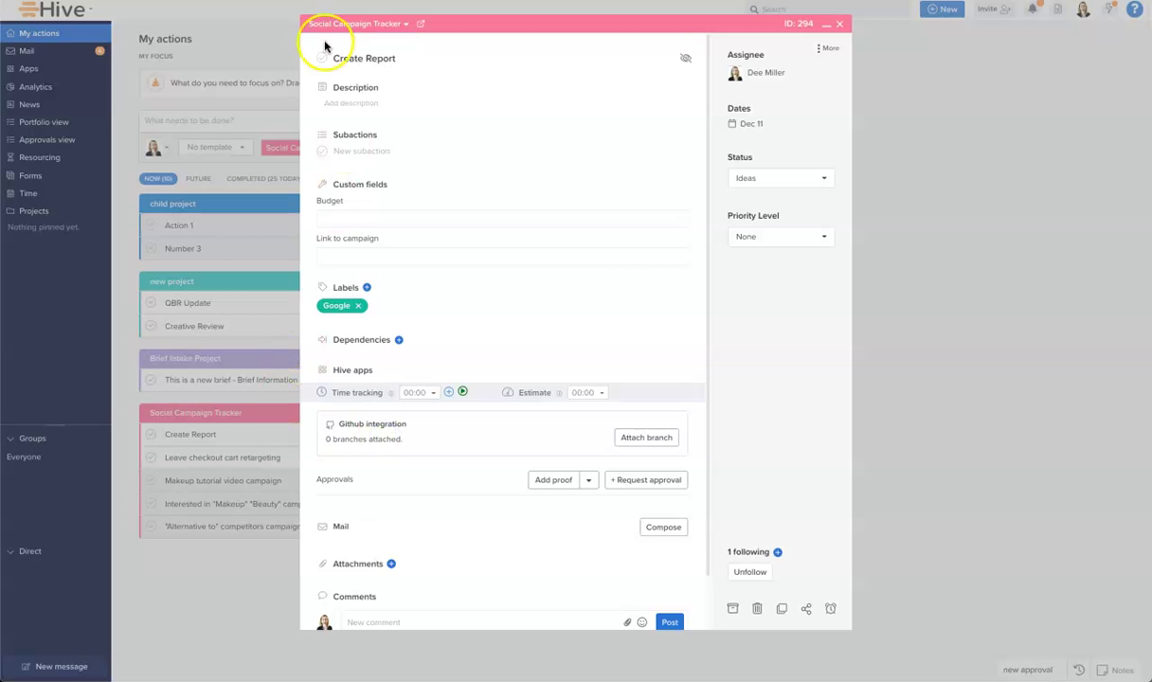
pyautogui.click(420, 24)
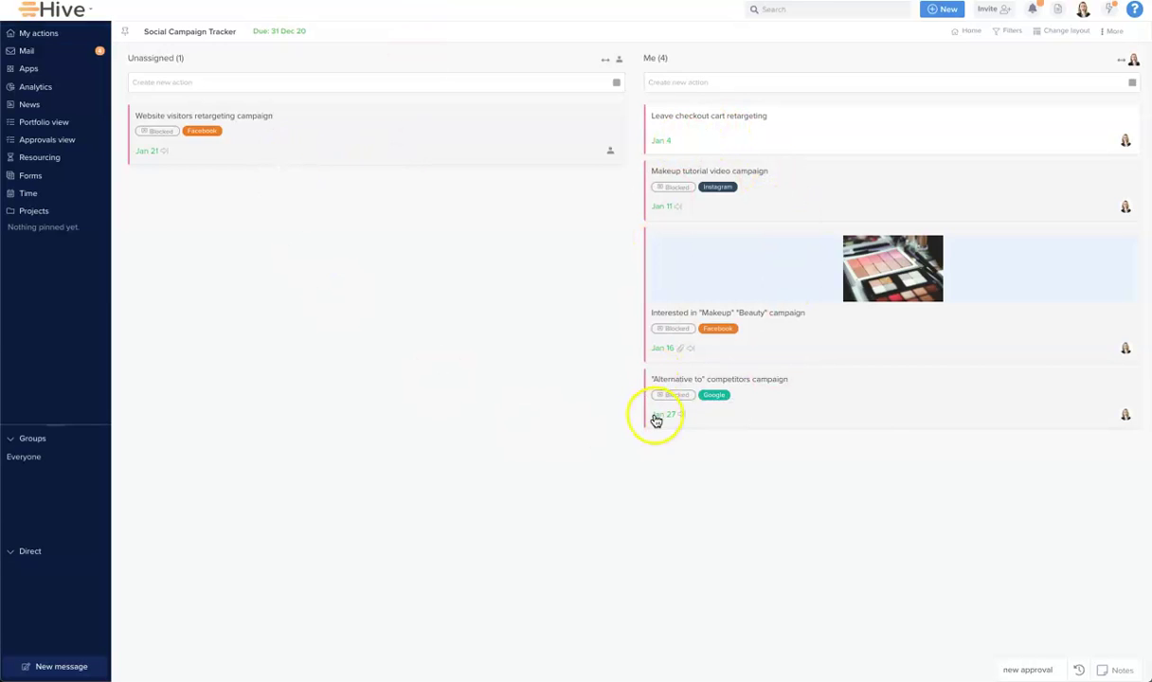
pyautogui.click(36, 212)
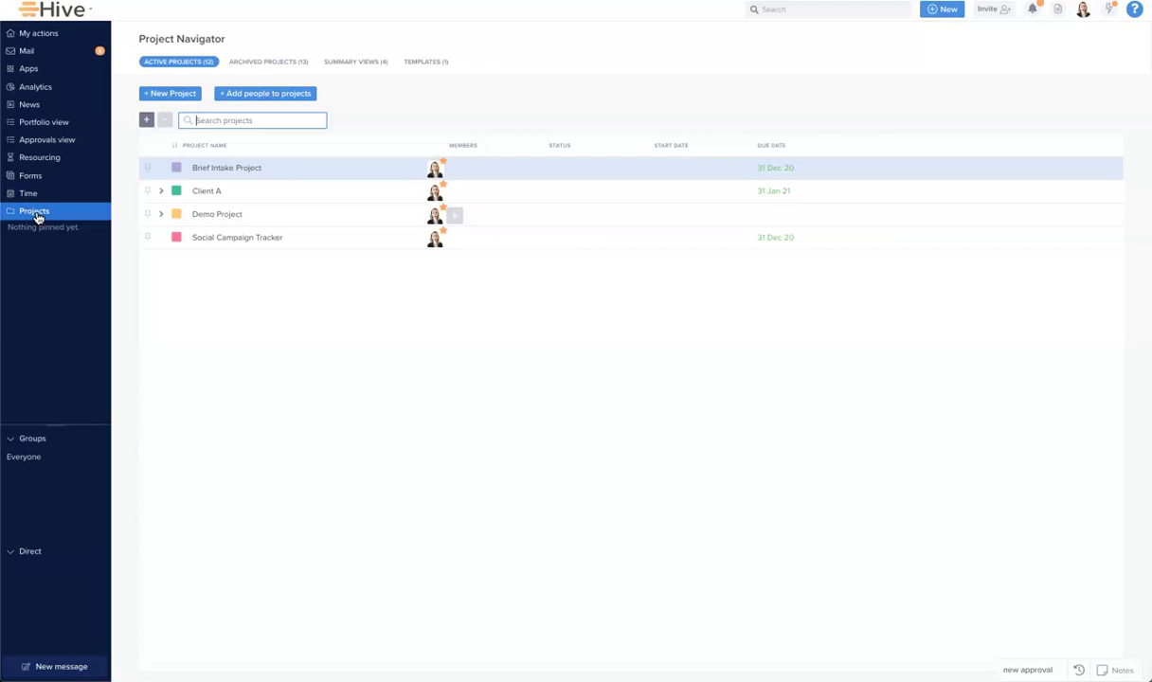
pyautogui.click(945, 14)
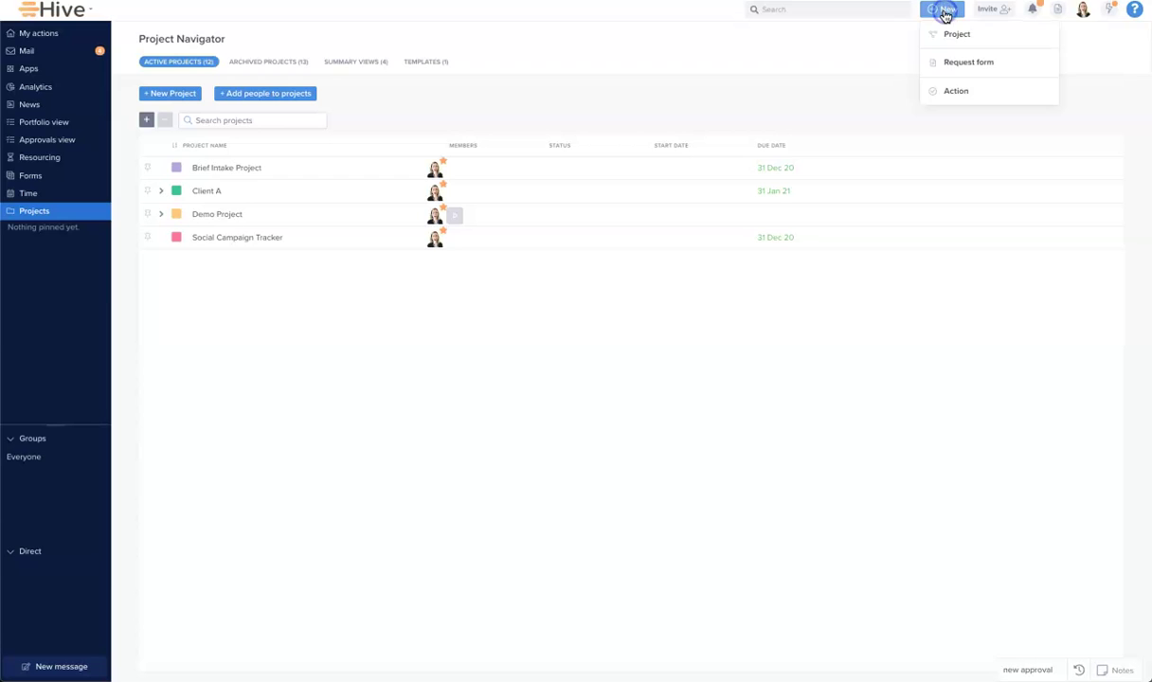
pyautogui.click(955, 91)
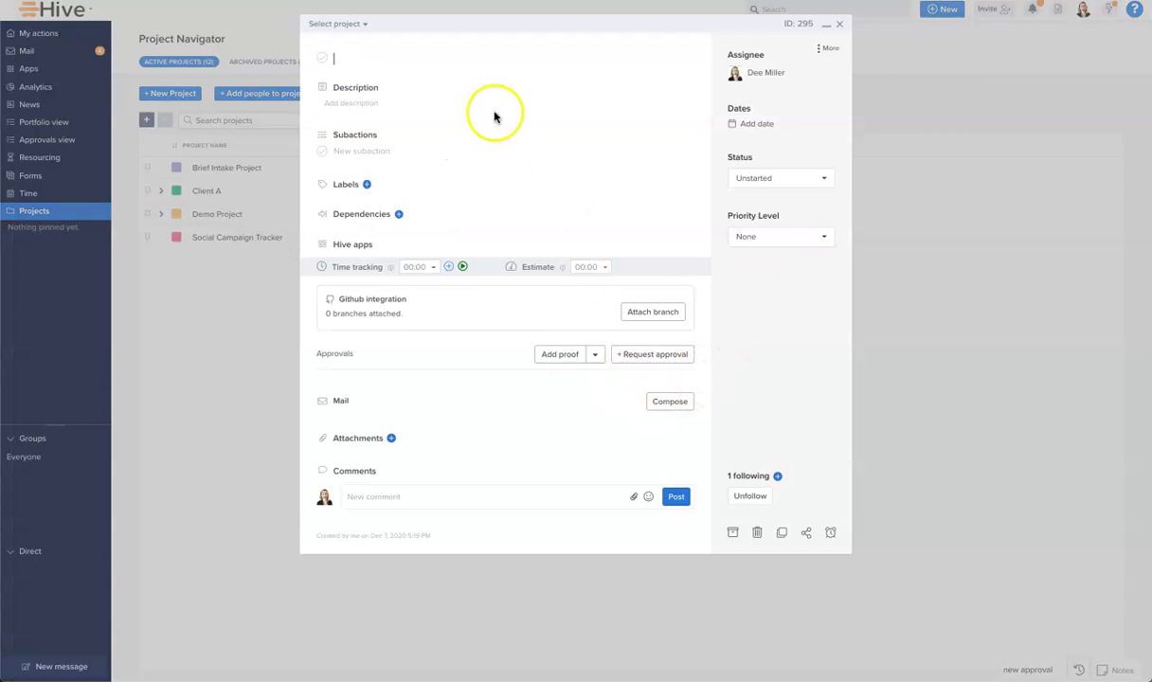
pyautogui.click(753, 72)
pyautogui.click(765, 348)
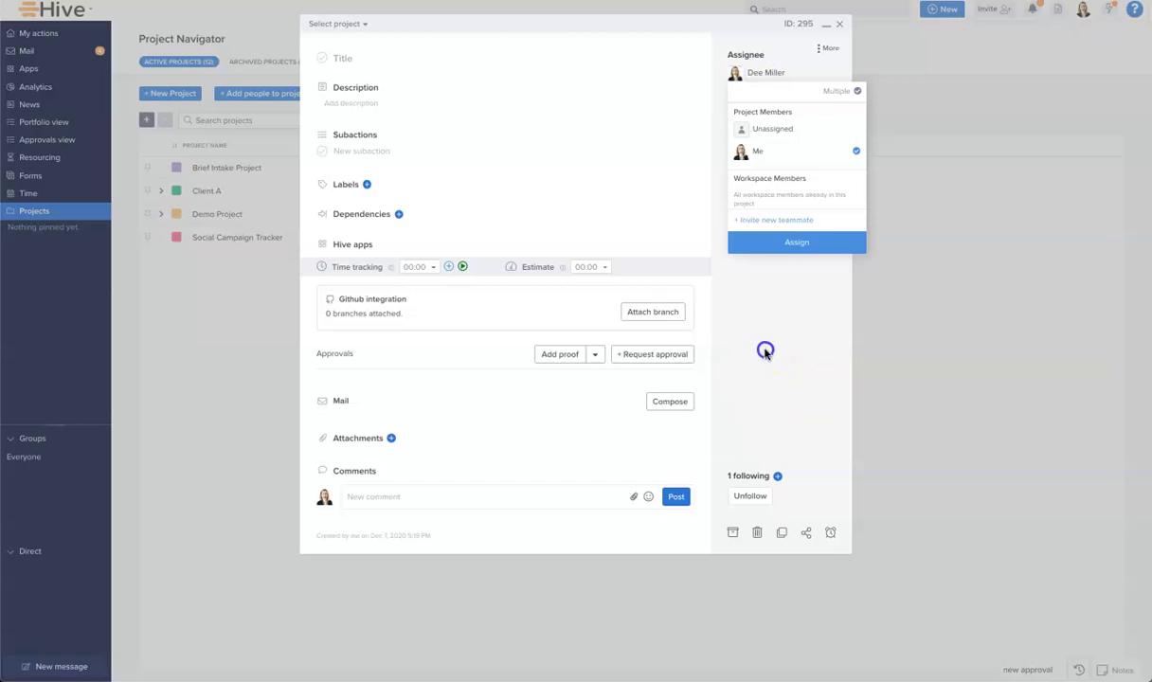
pyautogui.click(757, 124)
pyautogui.click(769, 436)
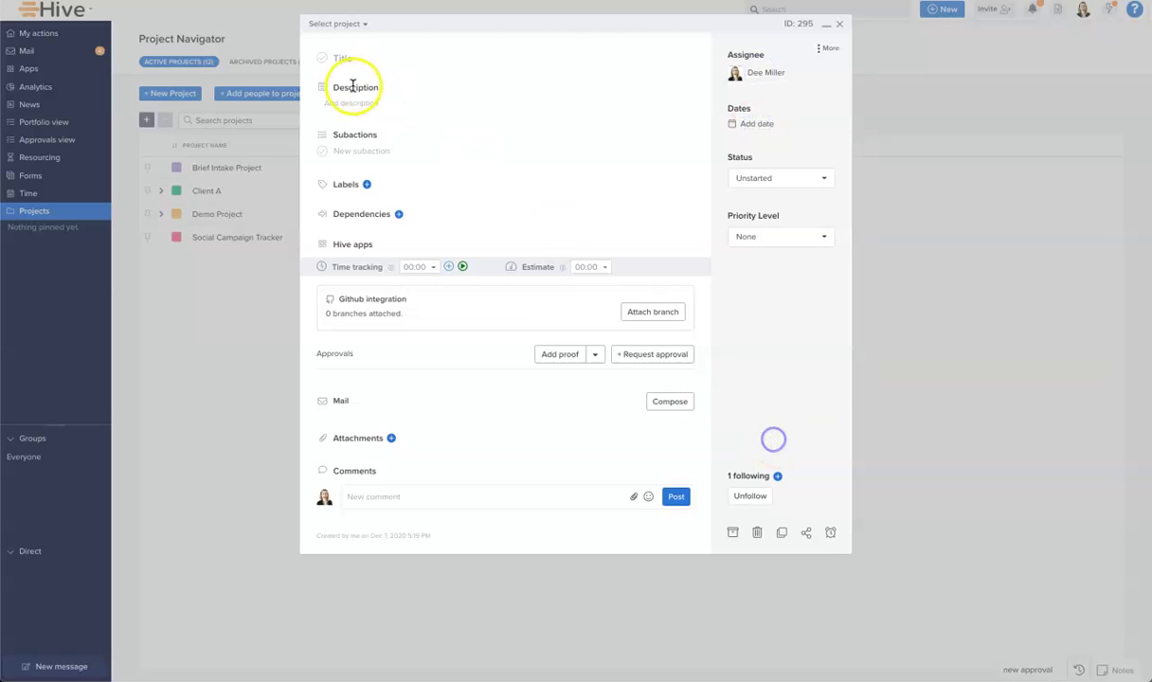
pyautogui.click(349, 57)
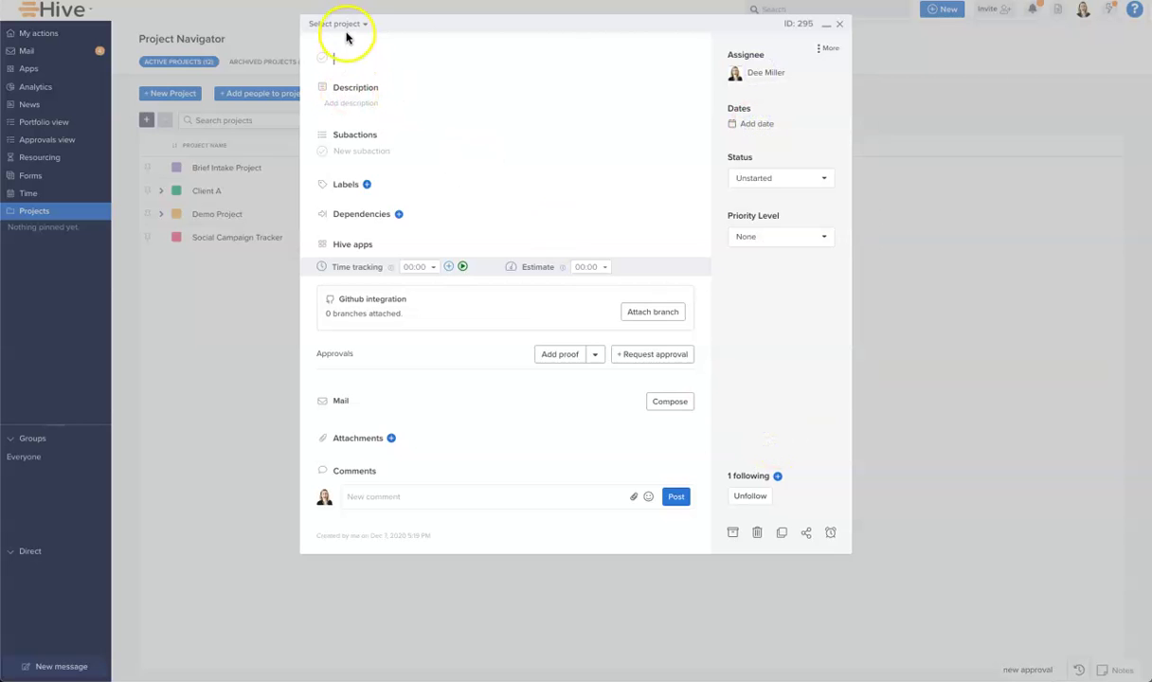
pyautogui.click(343, 26)
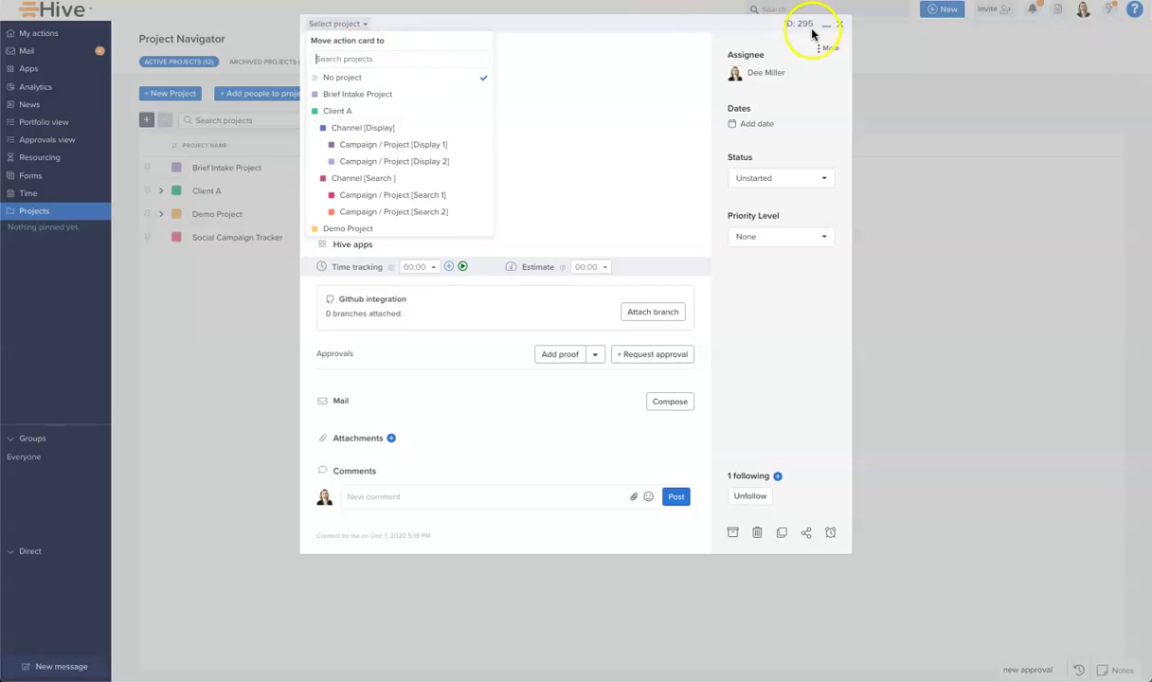
pyautogui.click(839, 25)
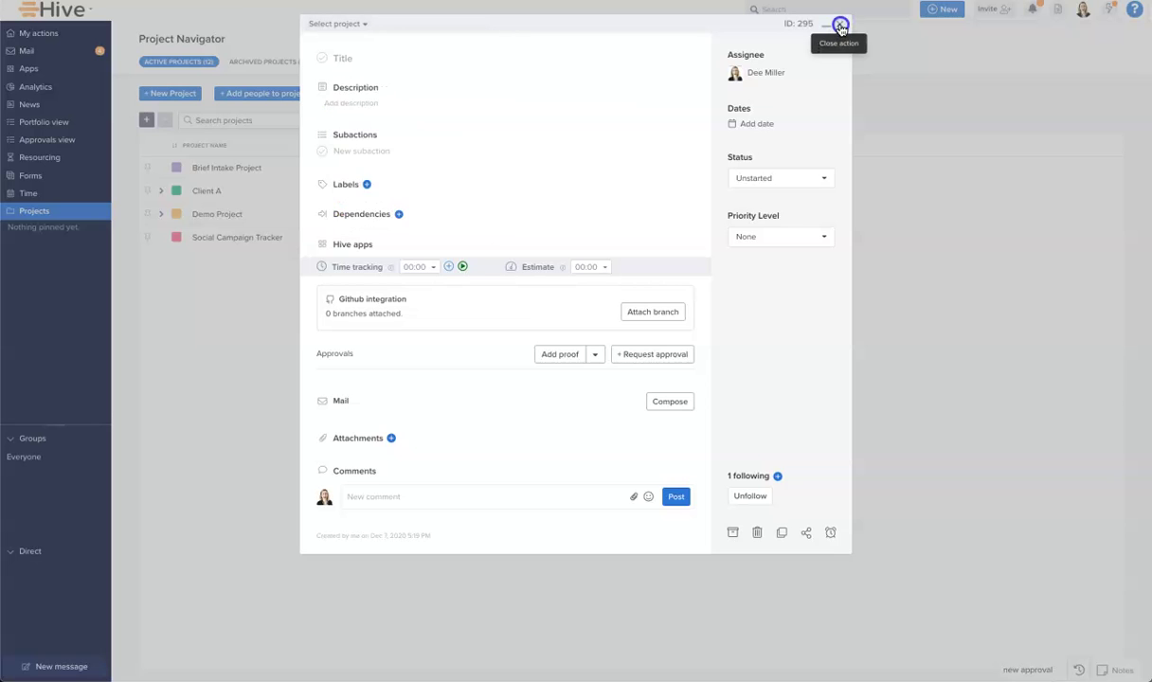
pyautogui.click(839, 26)
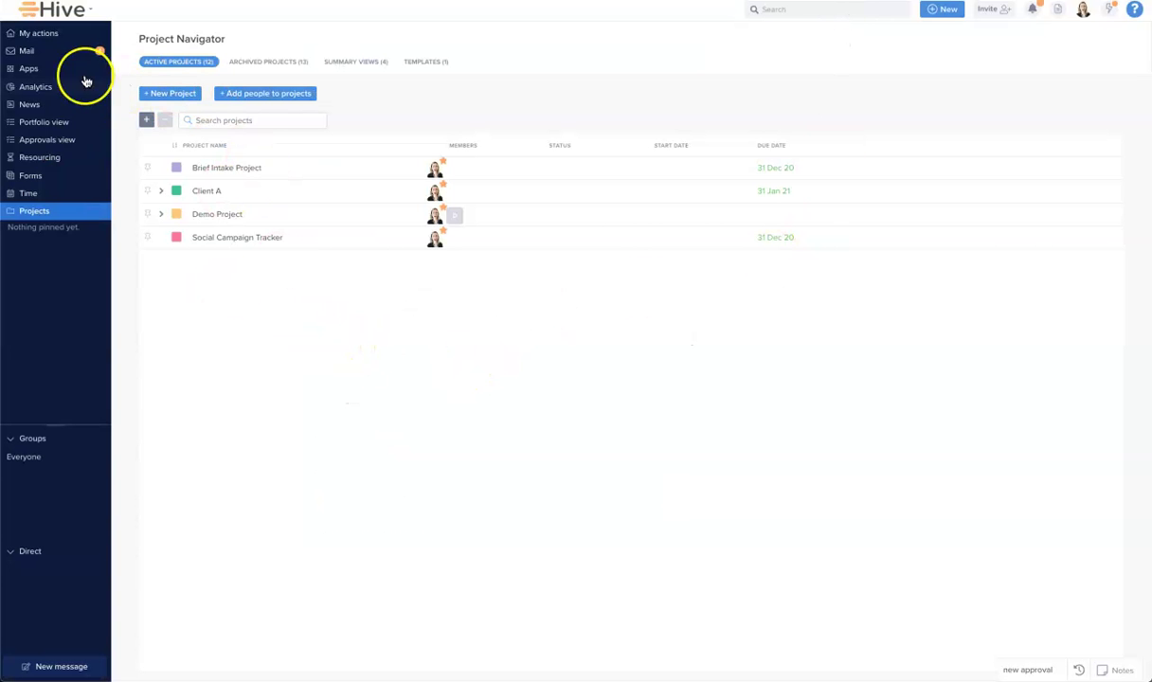
# Step: Back in My actions, check Assigned by me, then show the NOW actions grouped by project
pyautogui.click(28, 33)
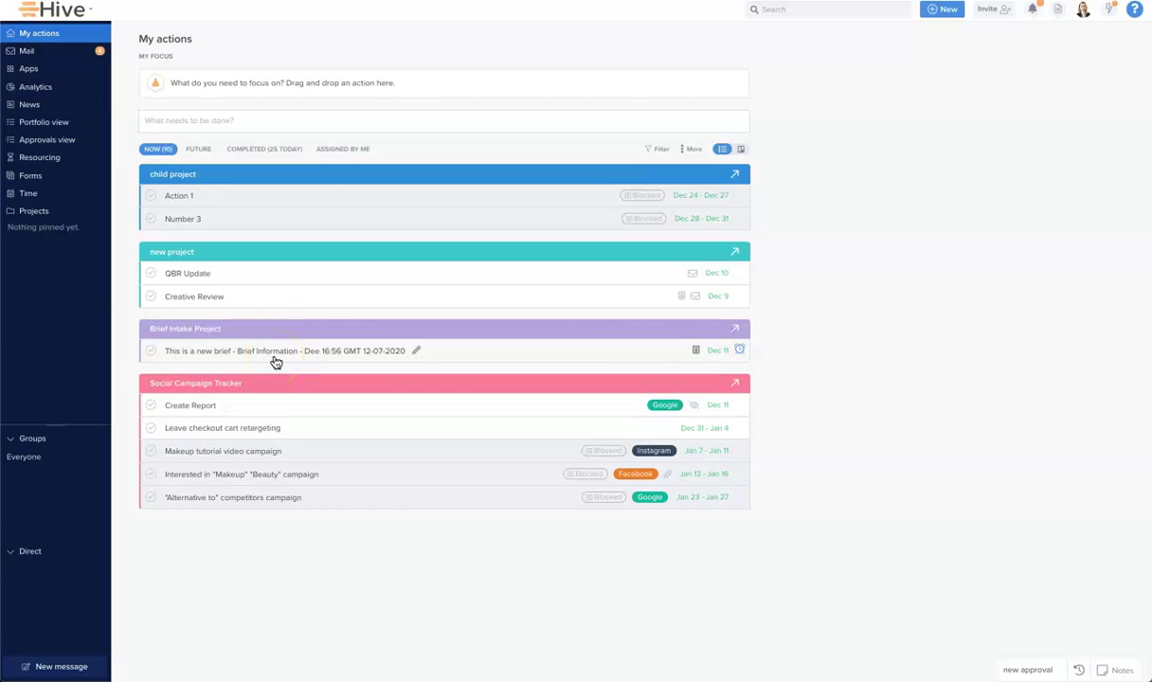
pyautogui.click(339, 150)
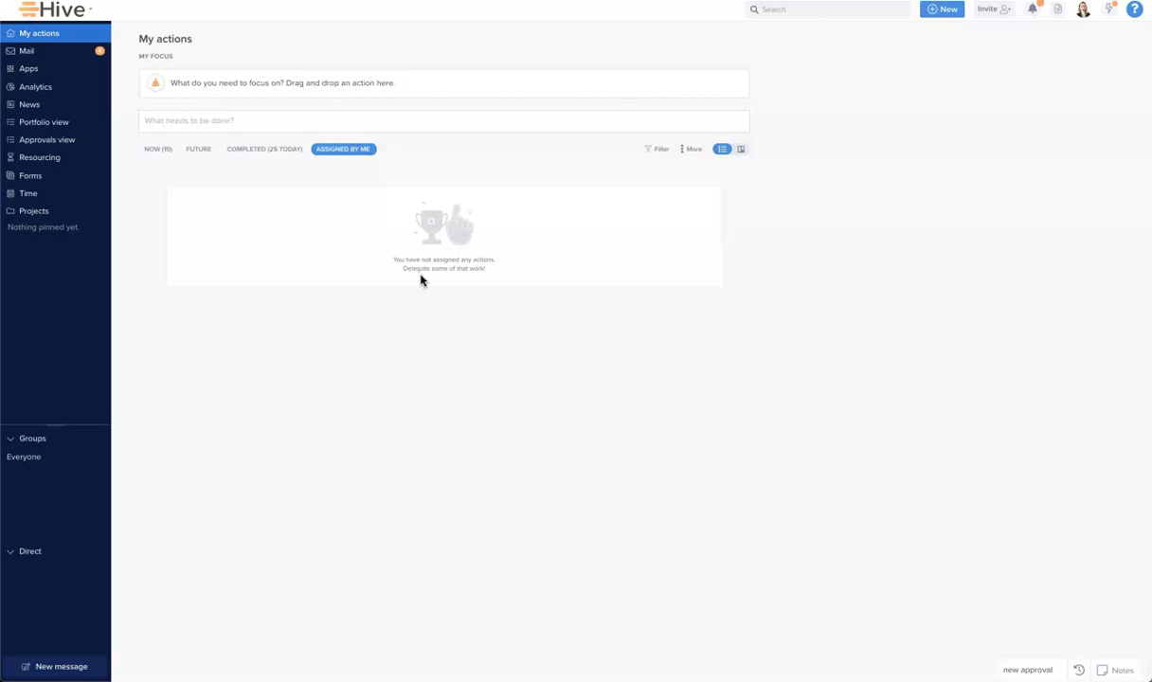
pyautogui.click(157, 150)
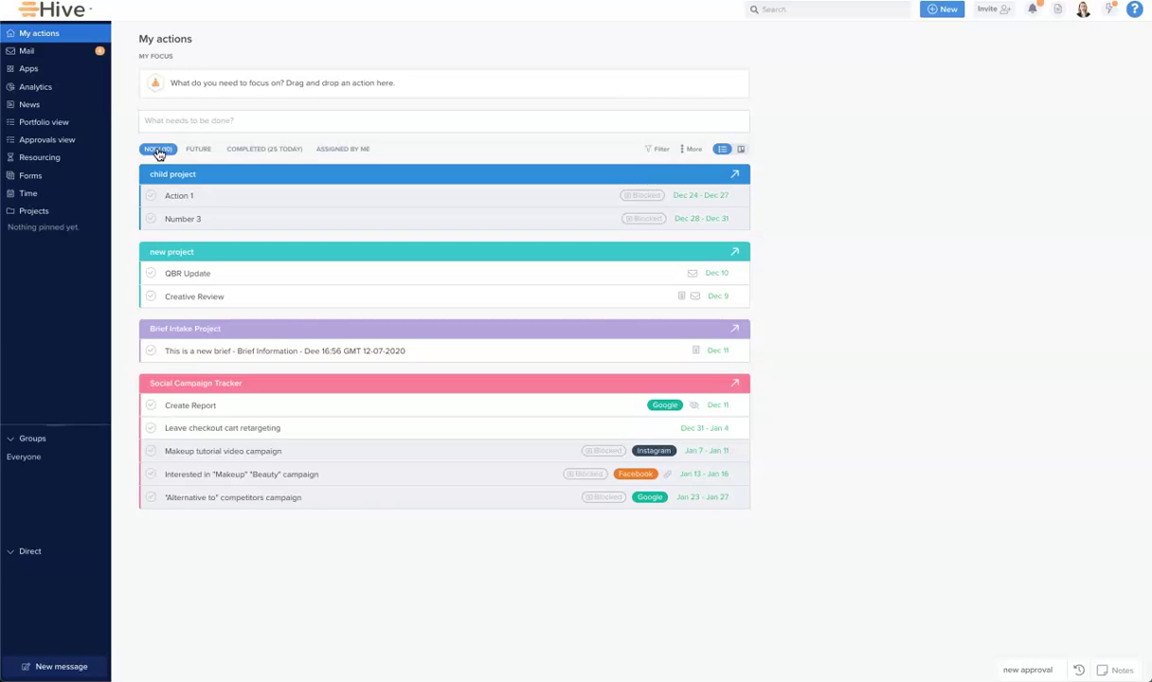
pyautogui.click(327, 407)
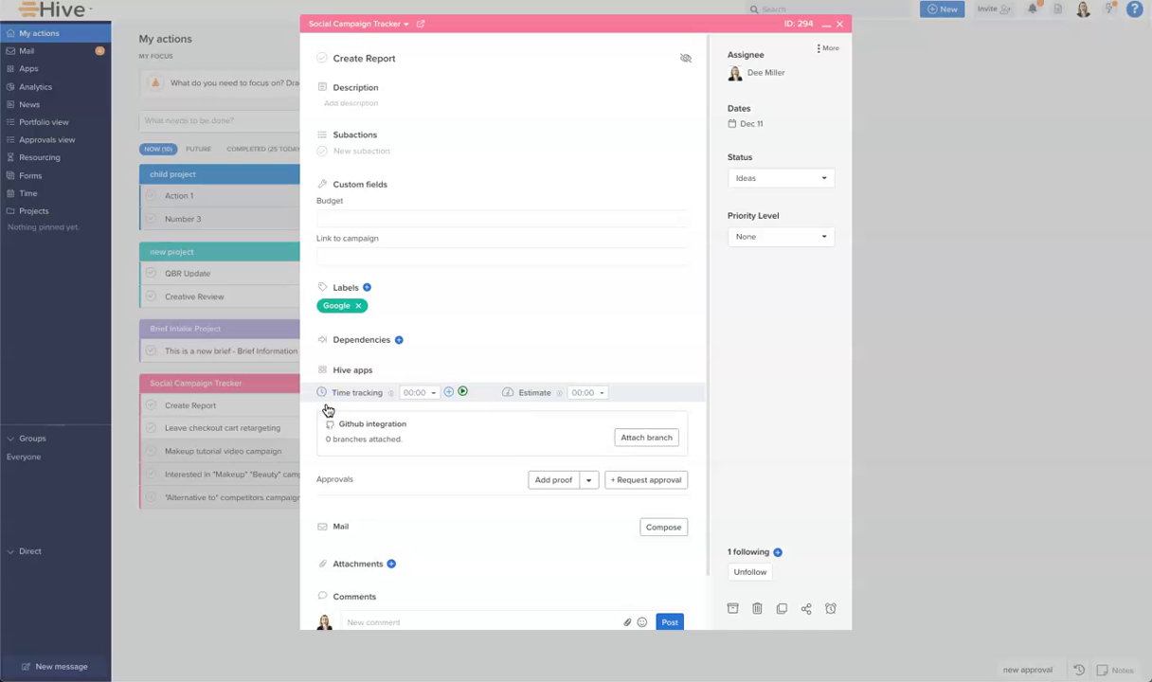
pyautogui.click(827, 29)
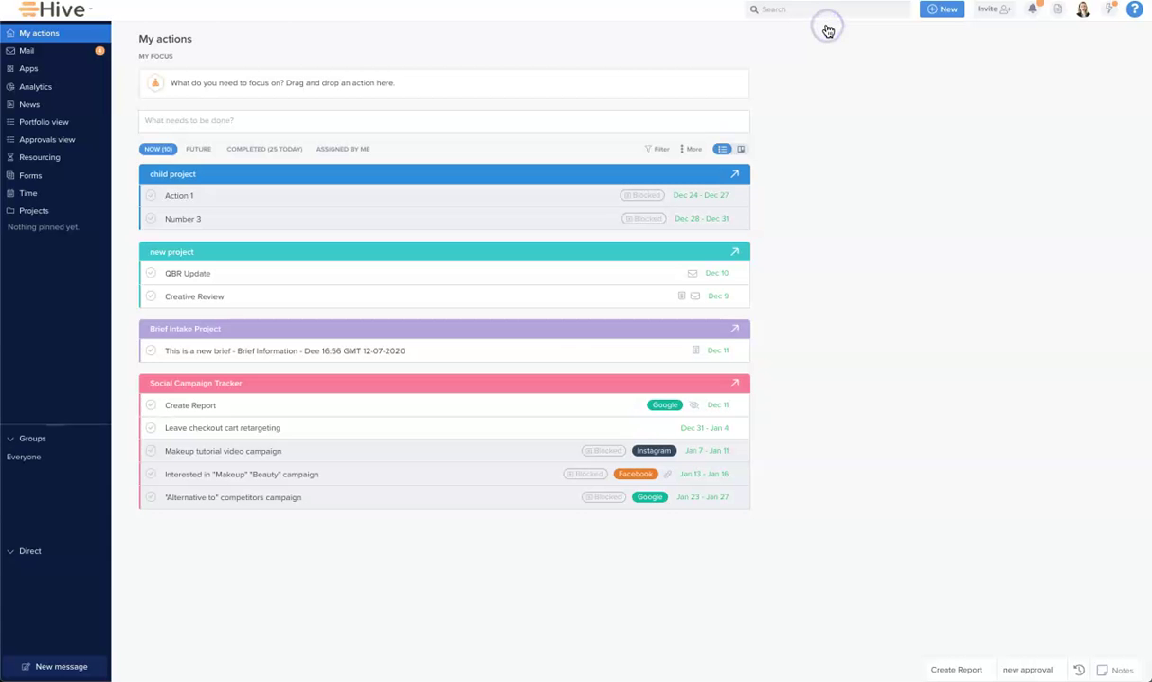
pyautogui.click(959, 670)
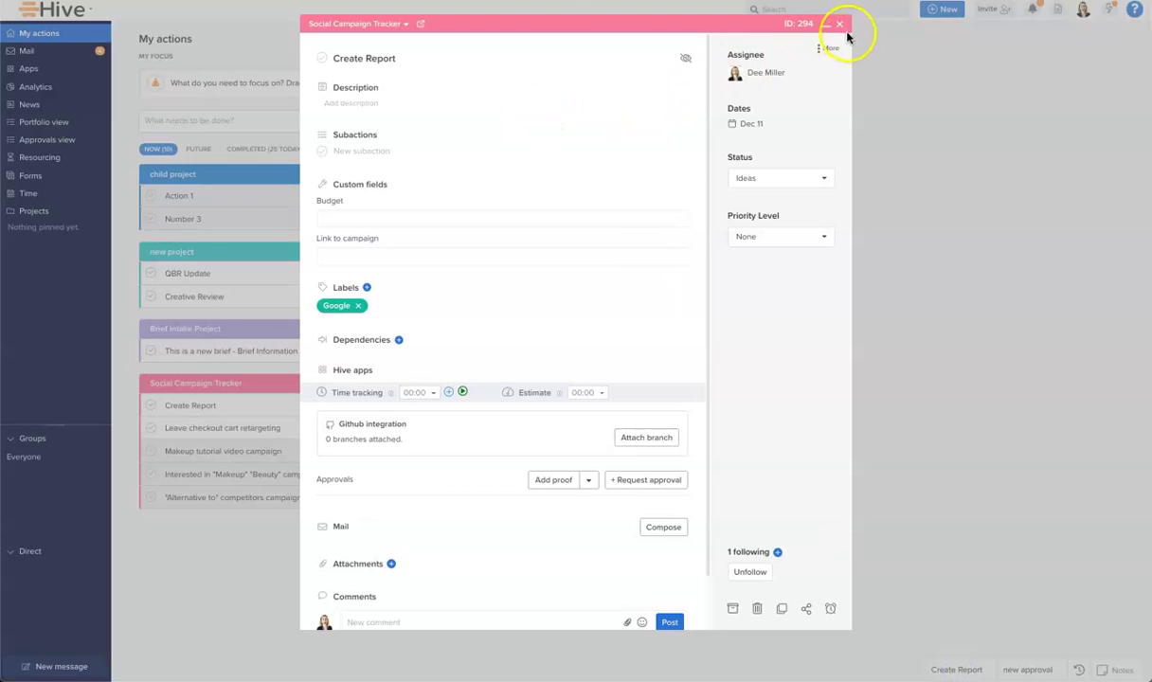
pyautogui.click(838, 23)
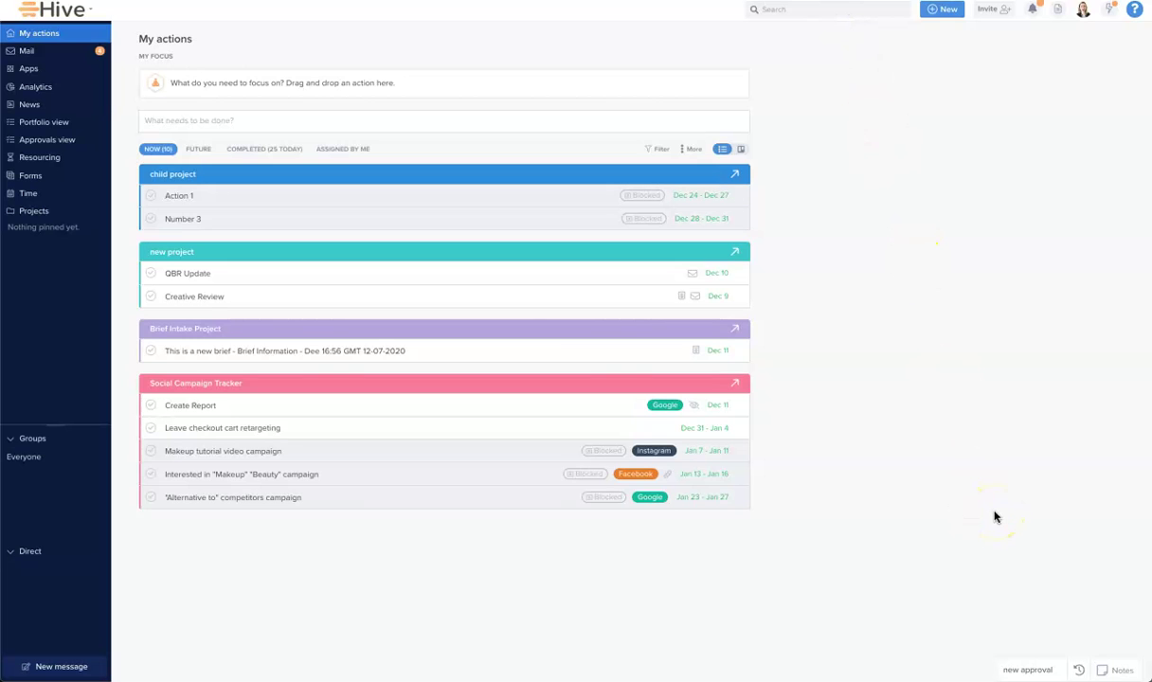
# Step: Open the Recently viewed panel and briefly view the Creative Review action's details
pyautogui.click(1078, 670)
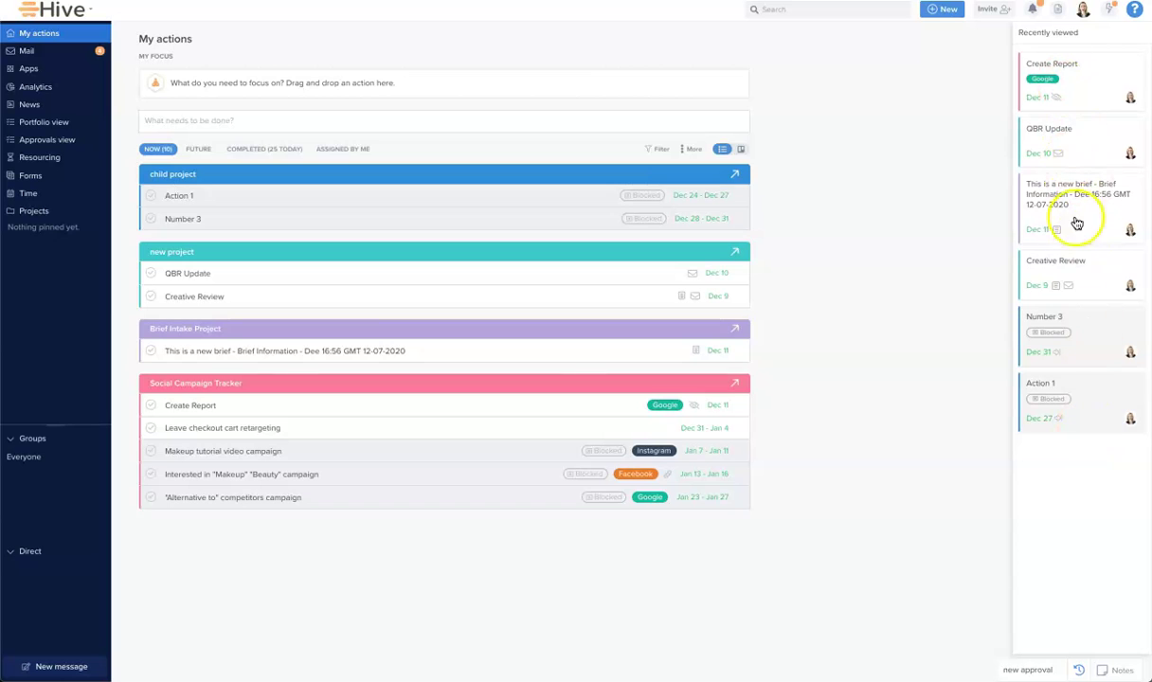
pyautogui.click(1085, 263)
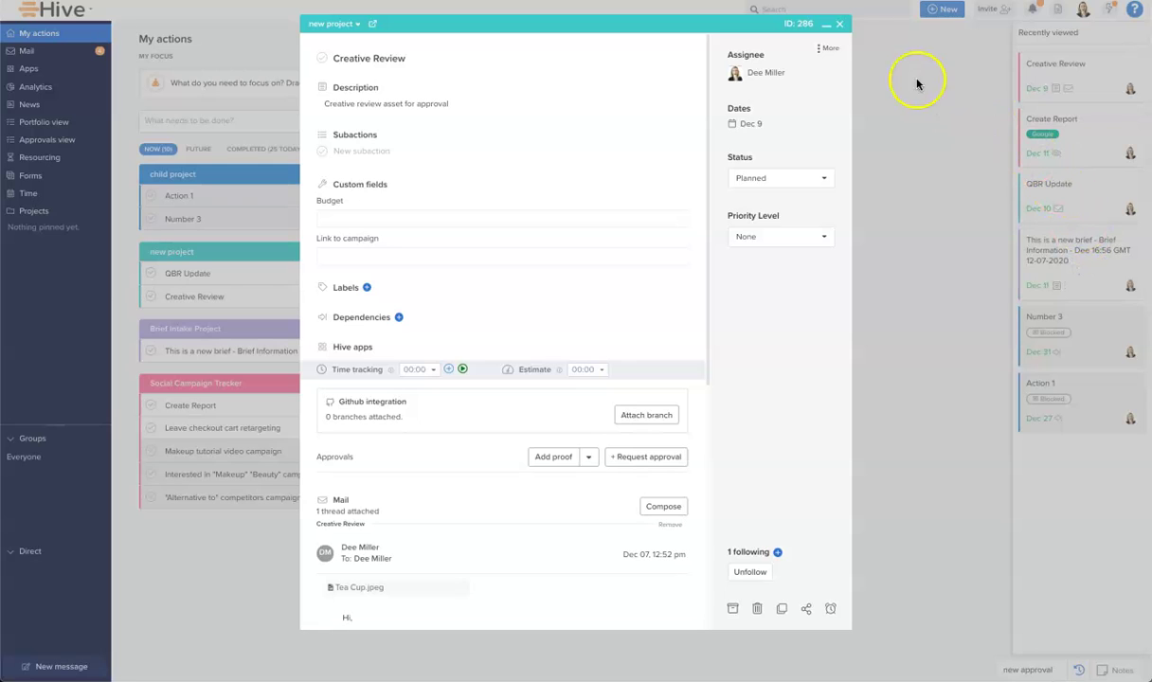
pyautogui.click(839, 23)
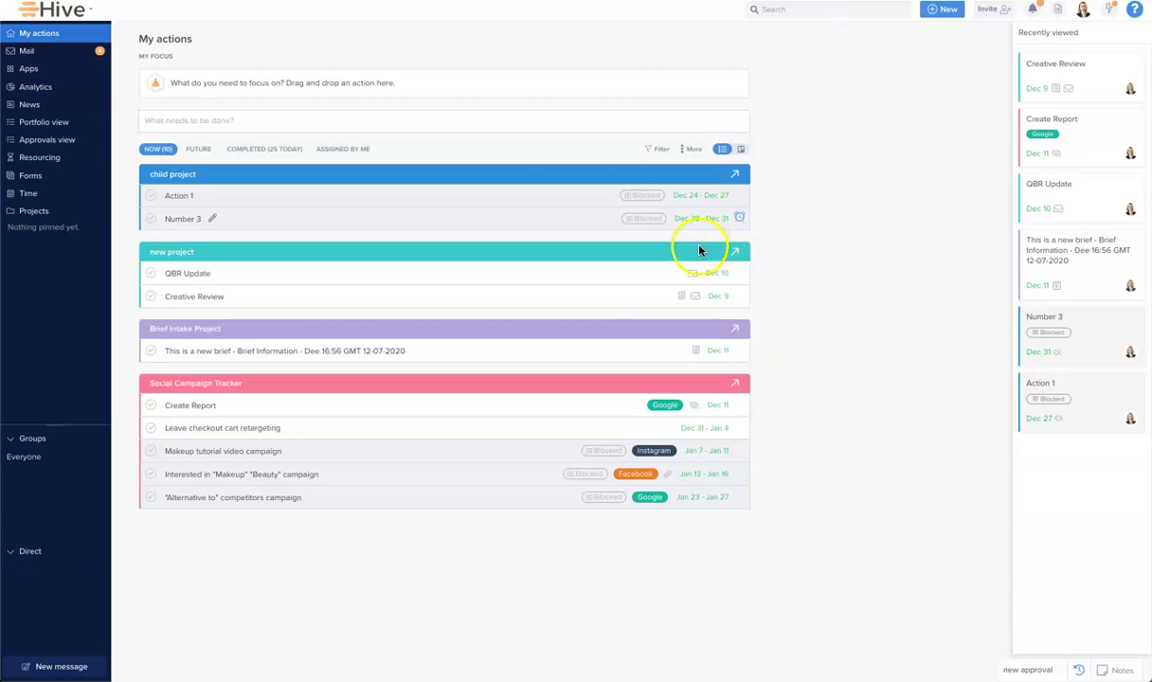
# Step: Pin Social Campaign Tracker, Demo Project and Brief Intake Project, moving Brief Intake Project to the top
pyautogui.click(36, 210)
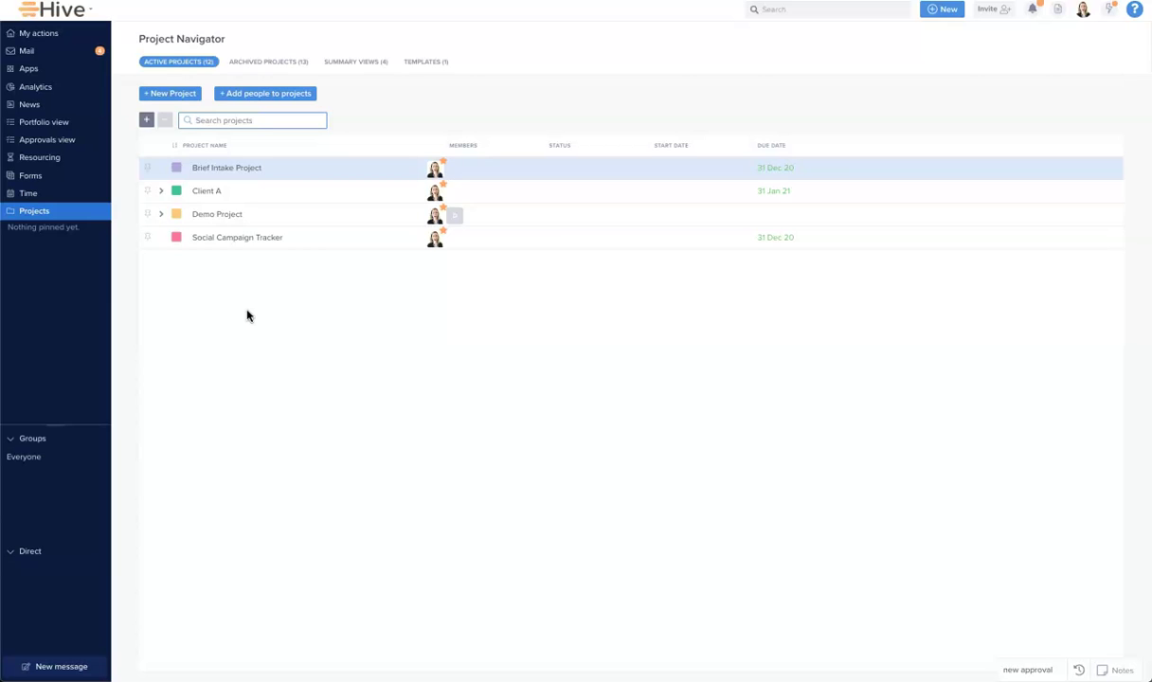
pyautogui.click(147, 237)
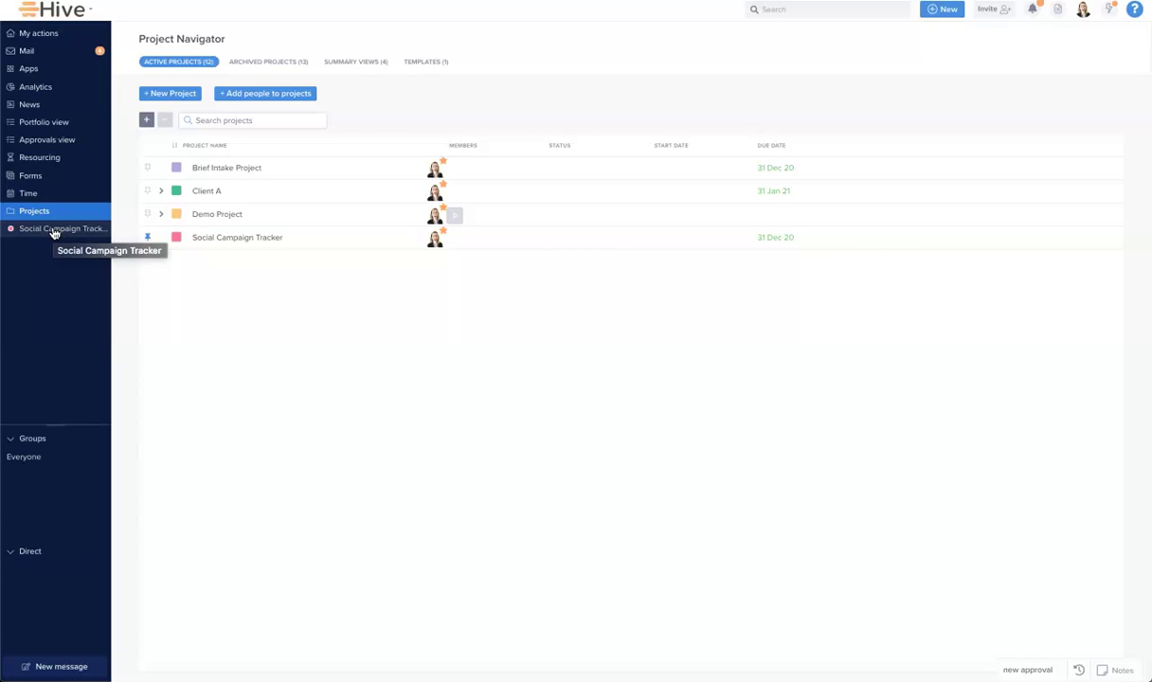
pyautogui.click(147, 169)
pyautogui.click(148, 214)
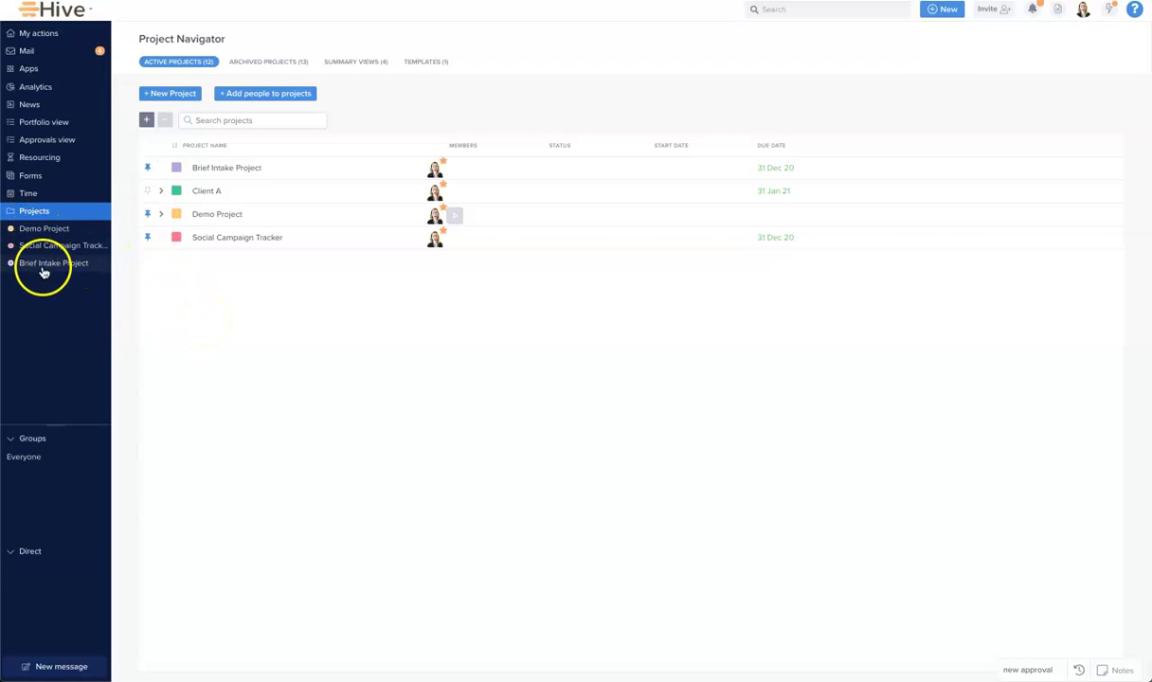
pyautogui.moveTo(44, 266); pyautogui.dragTo(55, 235)
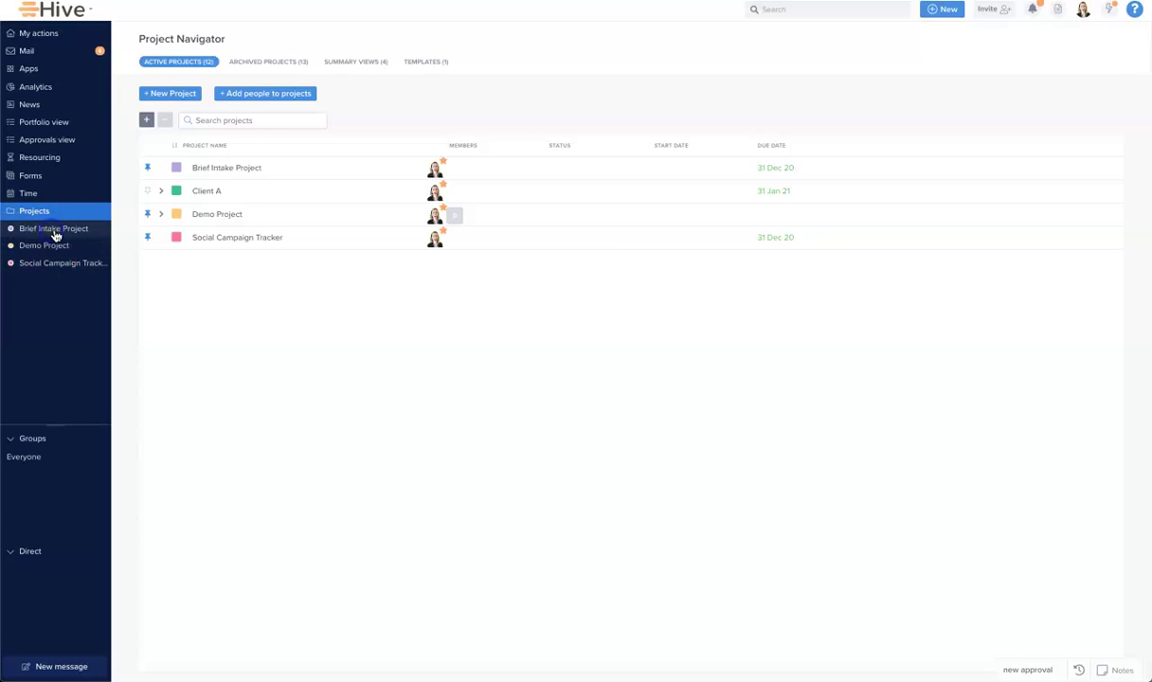